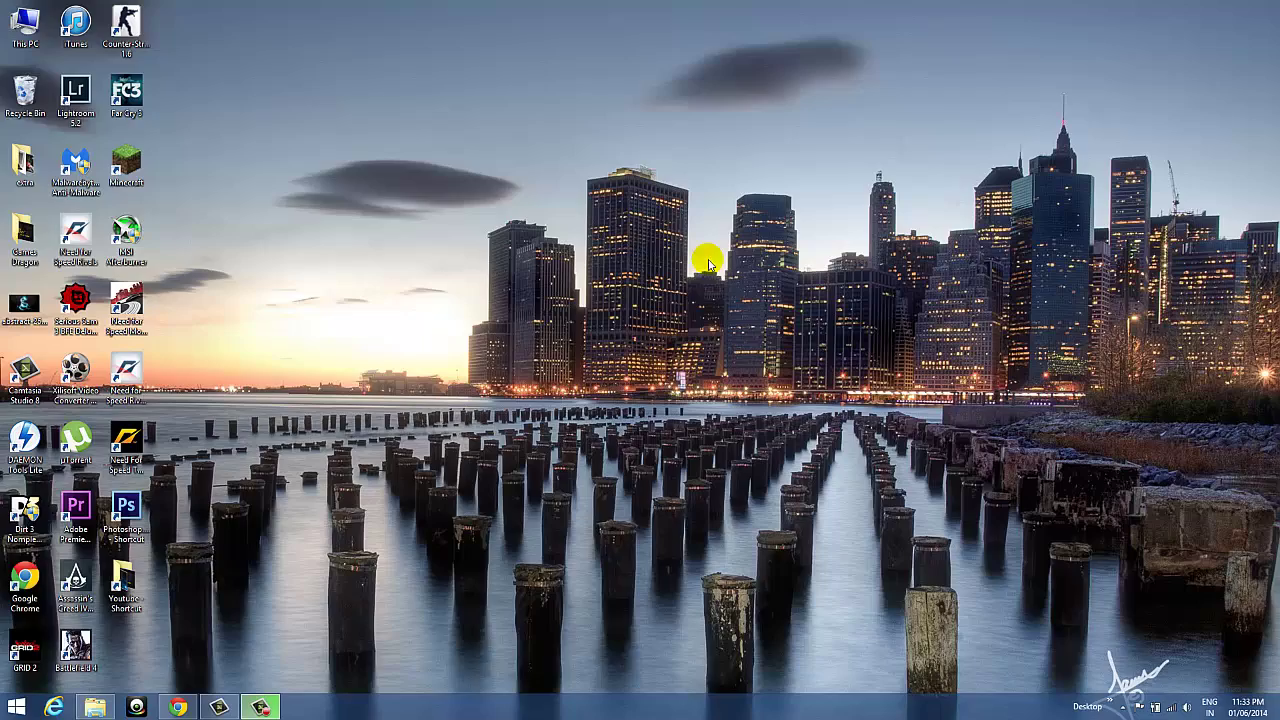
Open the NVIDIA Control Panel from the NVIDIA icon among the hidden notification-area icons.
click(1123, 706)
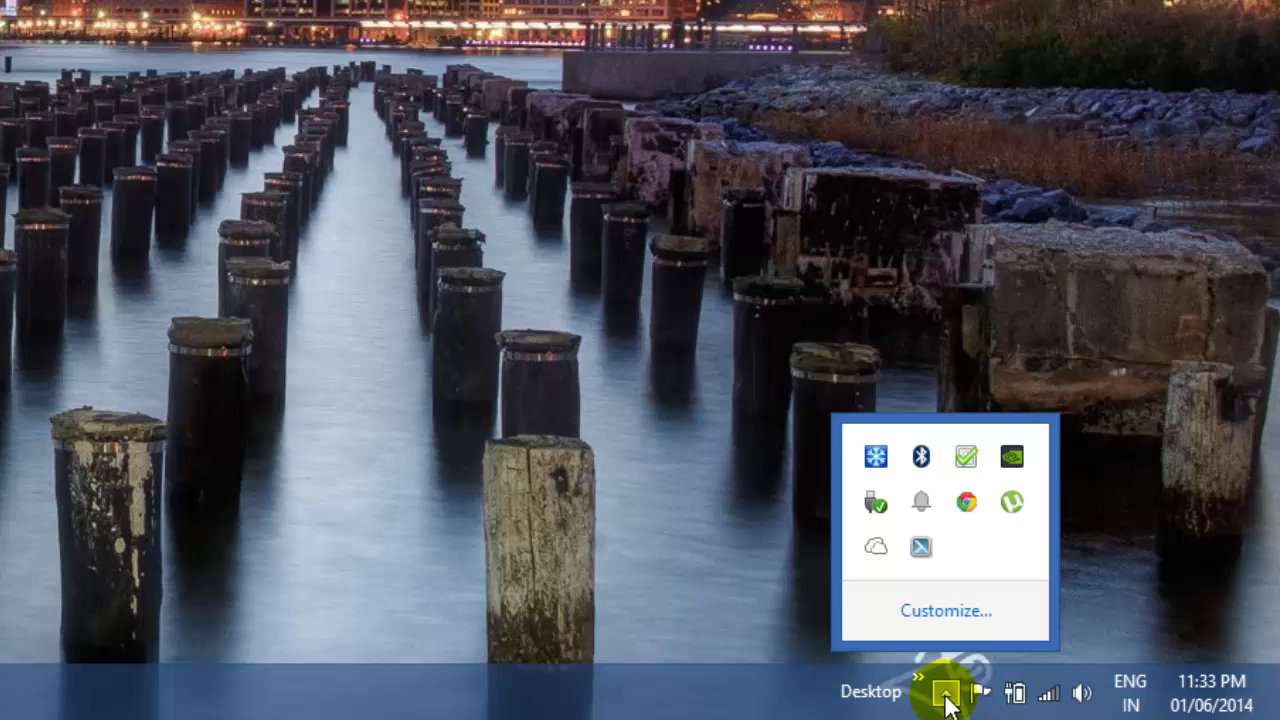
click(1012, 460)
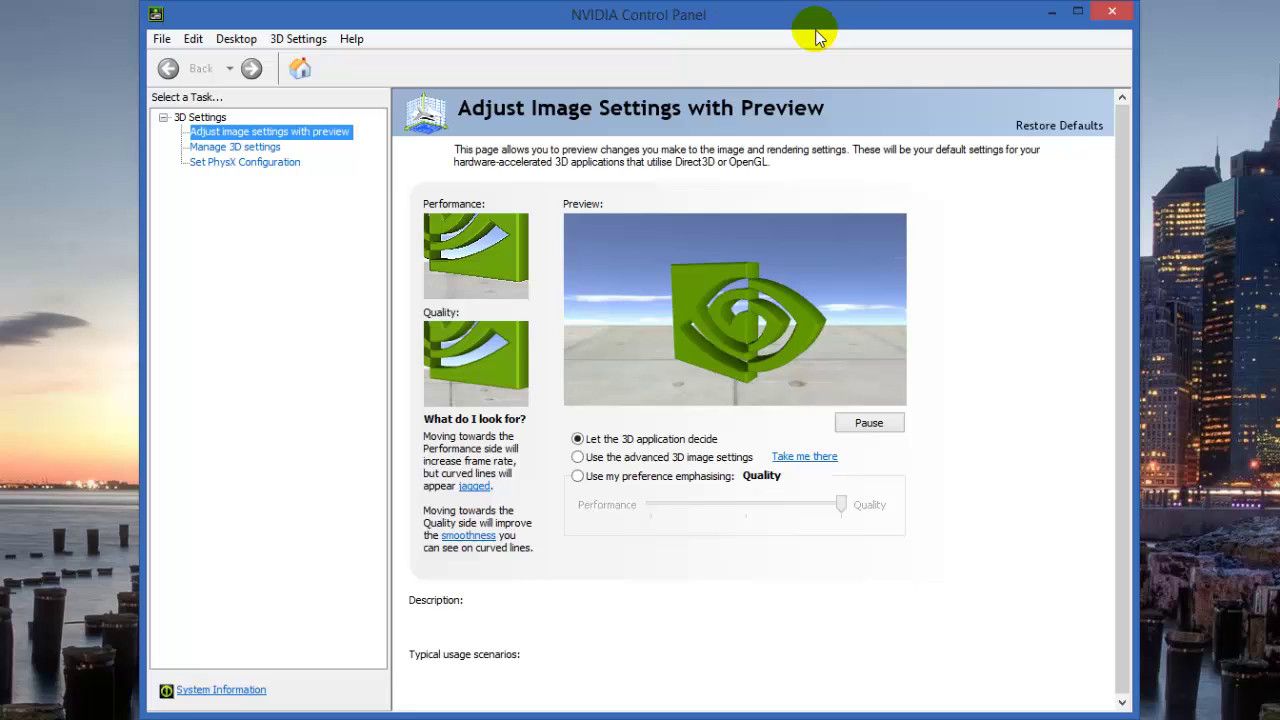
Show the home page with driver version 335.23 and the GeForce GT 740M card.
click(320, 72)
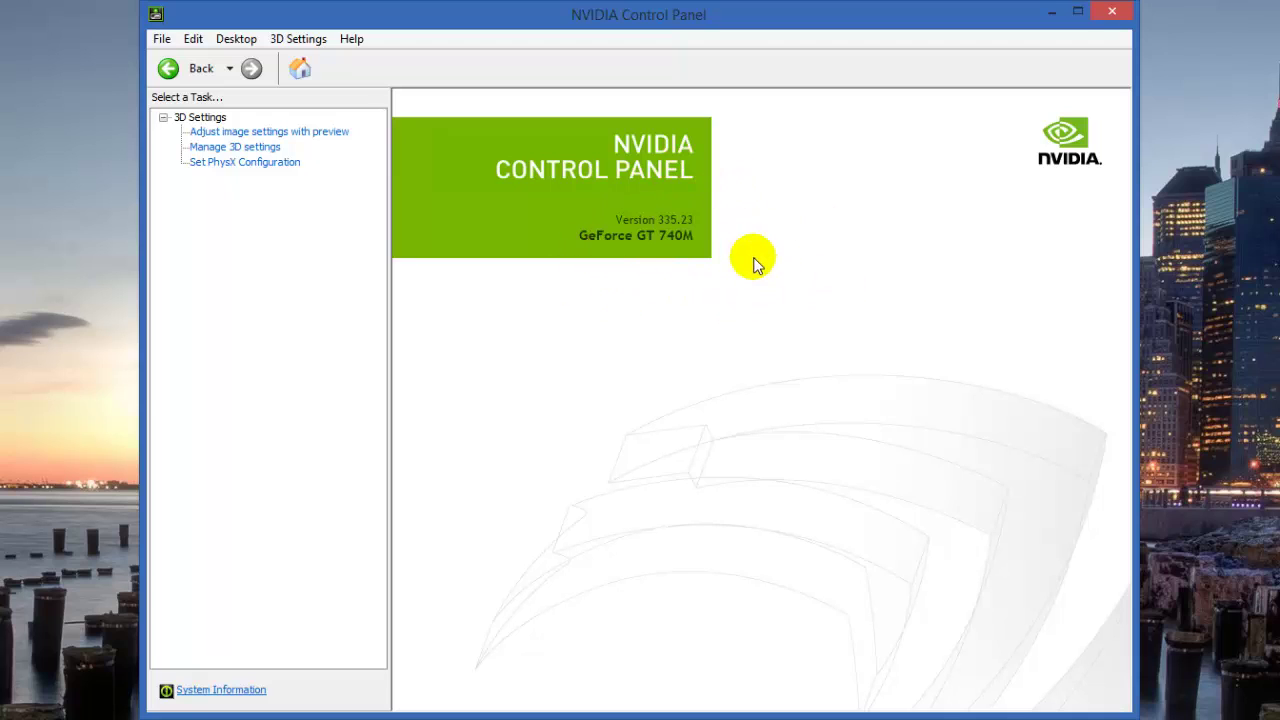
Look over the Adjust Image Settings with Preview page, then switch to Manage 3D Settings.
click(251, 133)
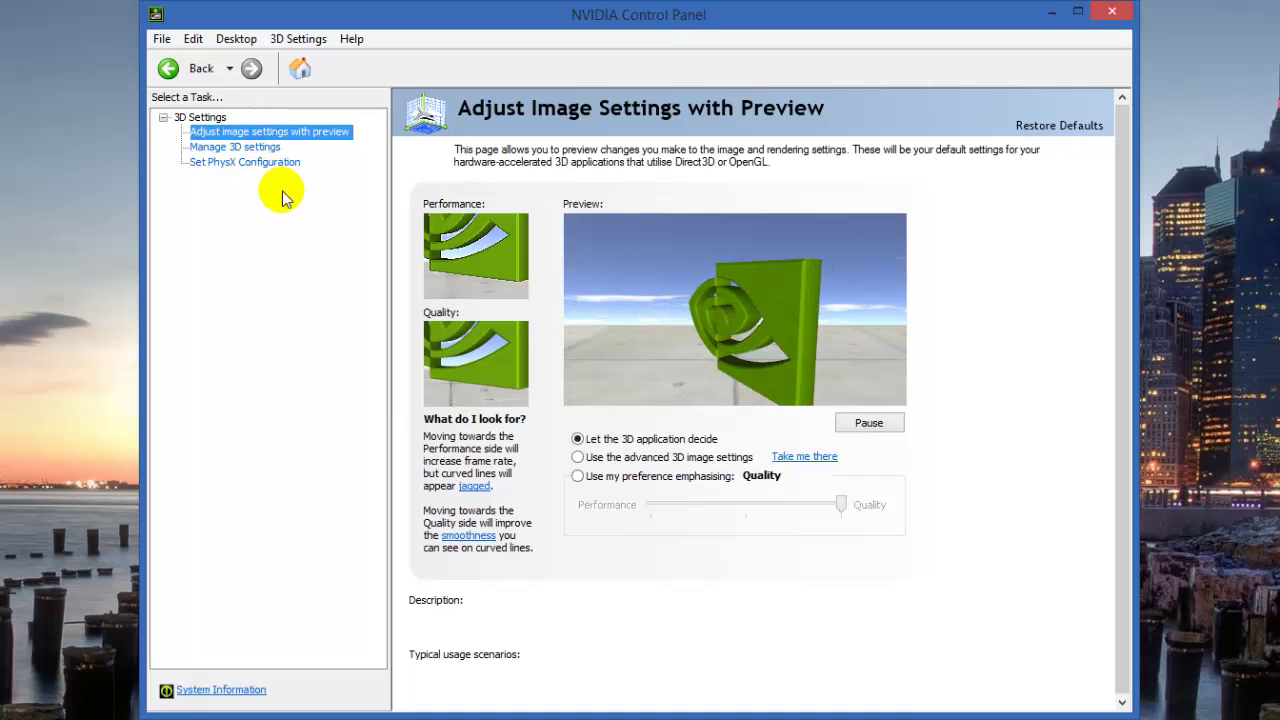
mouse_move(590, 445)
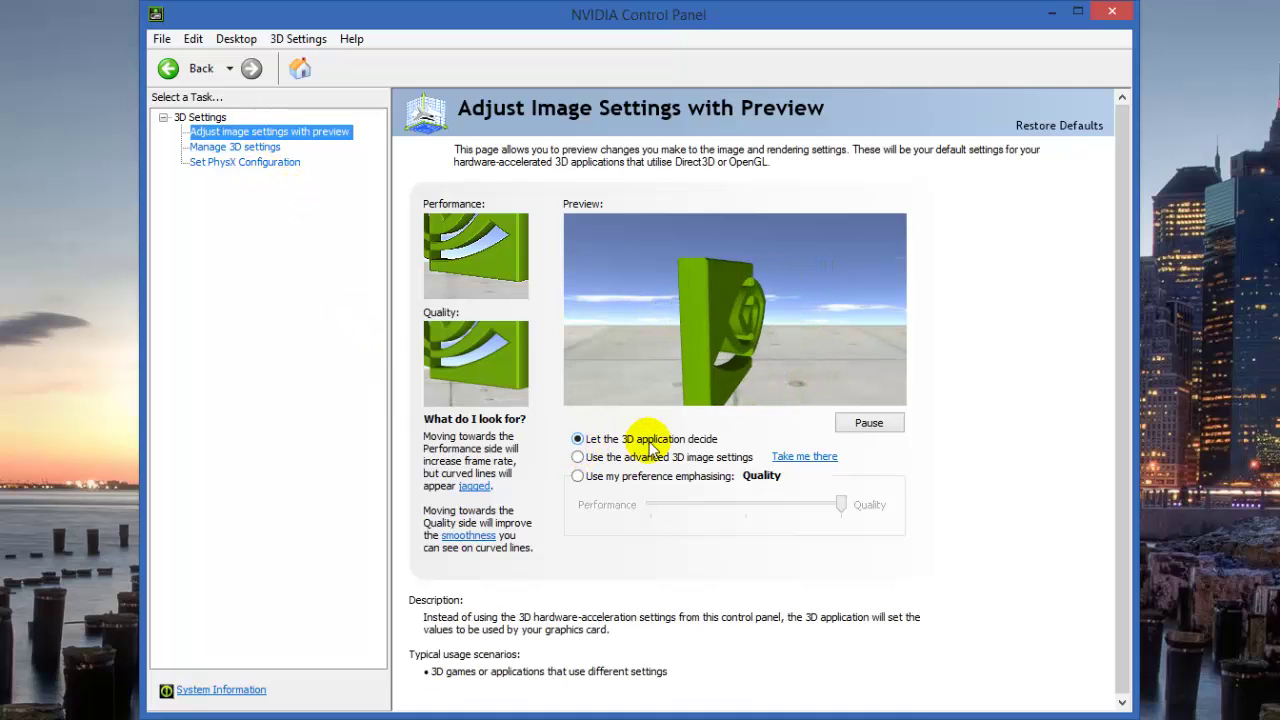
mouse_move(617, 476)
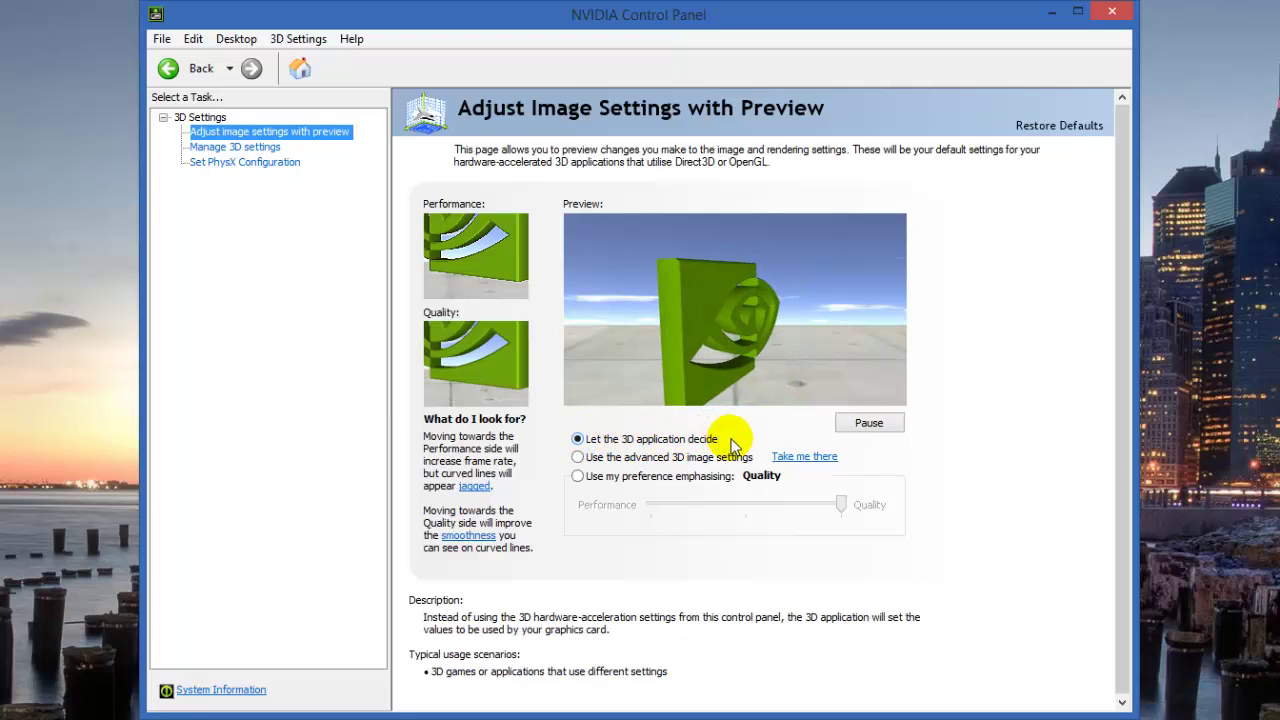
click(240, 147)
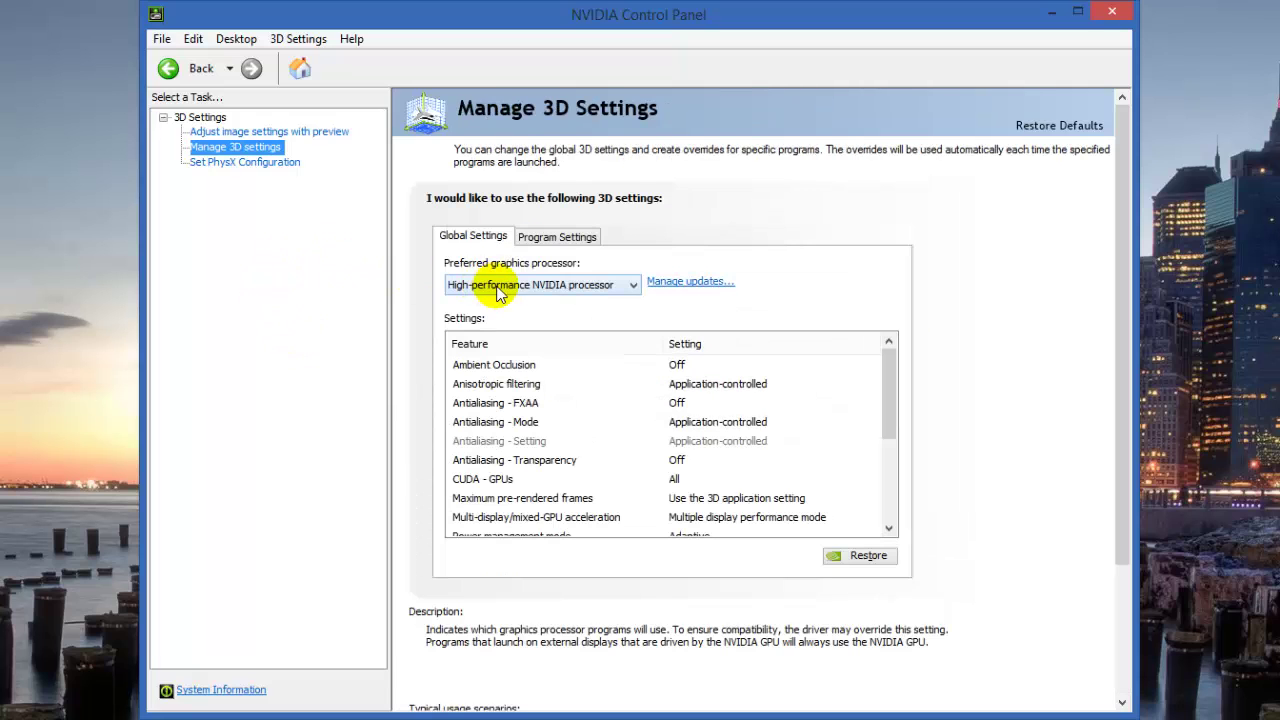
Keep High-performance NVIDIA processor as the global preferred GPU, apply it, and check Program Settings.
click(621, 288)
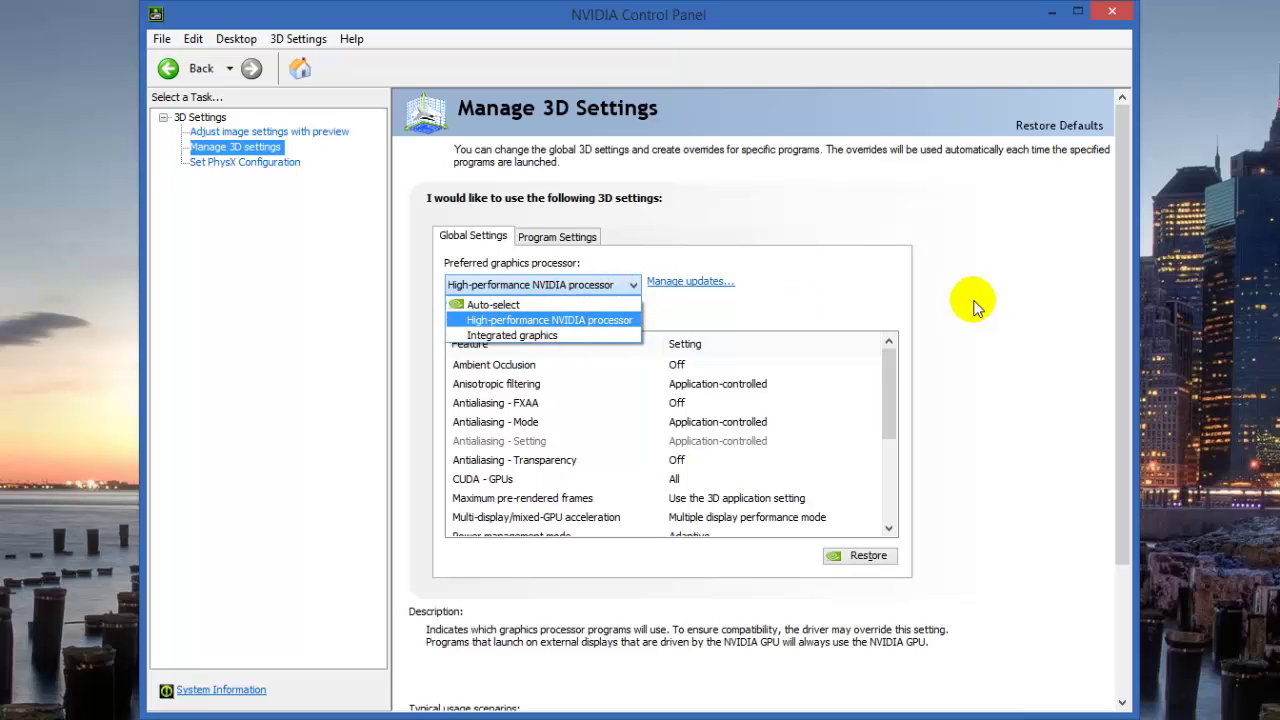
click(577, 321)
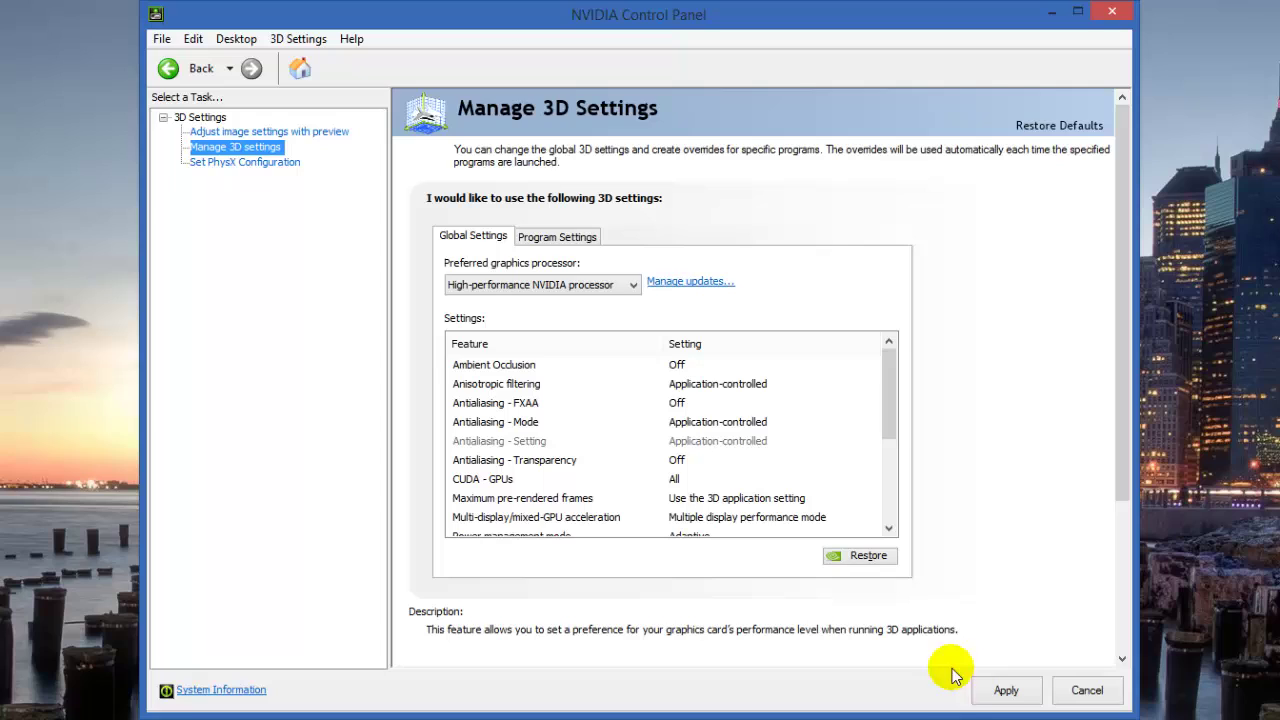
click(1012, 695)
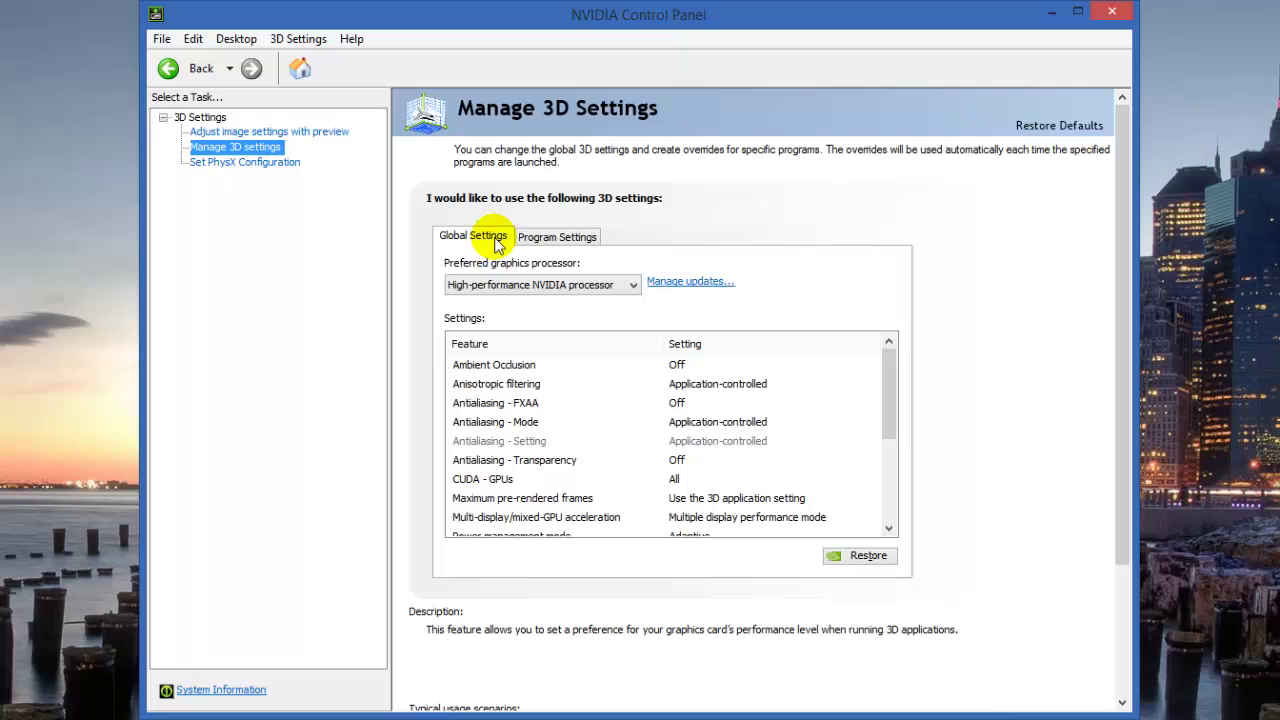
click(560, 238)
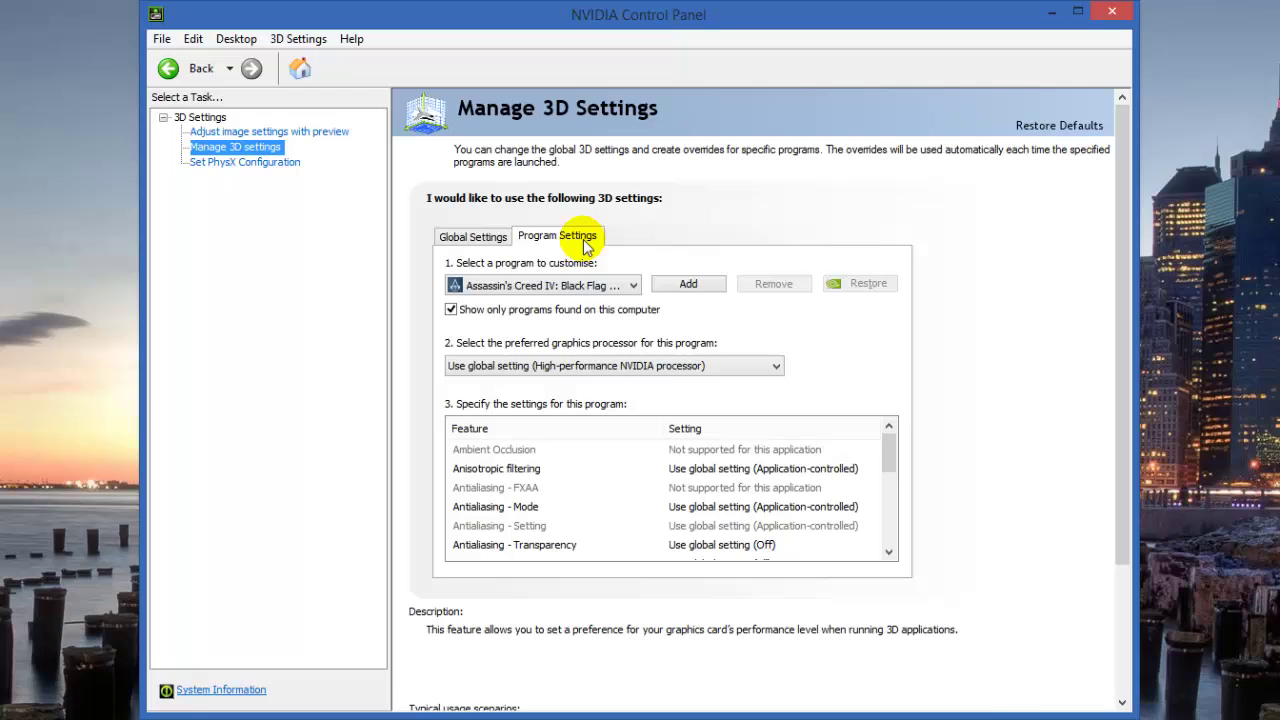
click(473, 237)
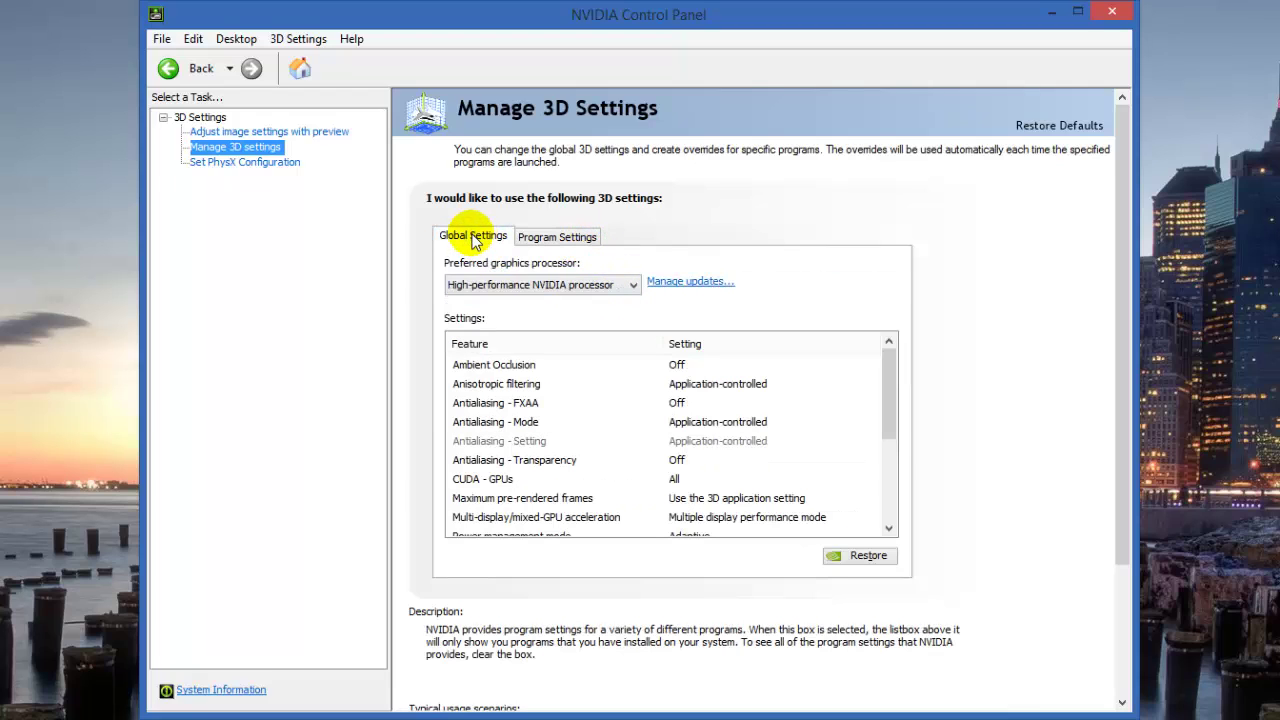
On Set PhysX Configuration, leave the PhysX processor on Auto-select (recommended).
click(256, 174)
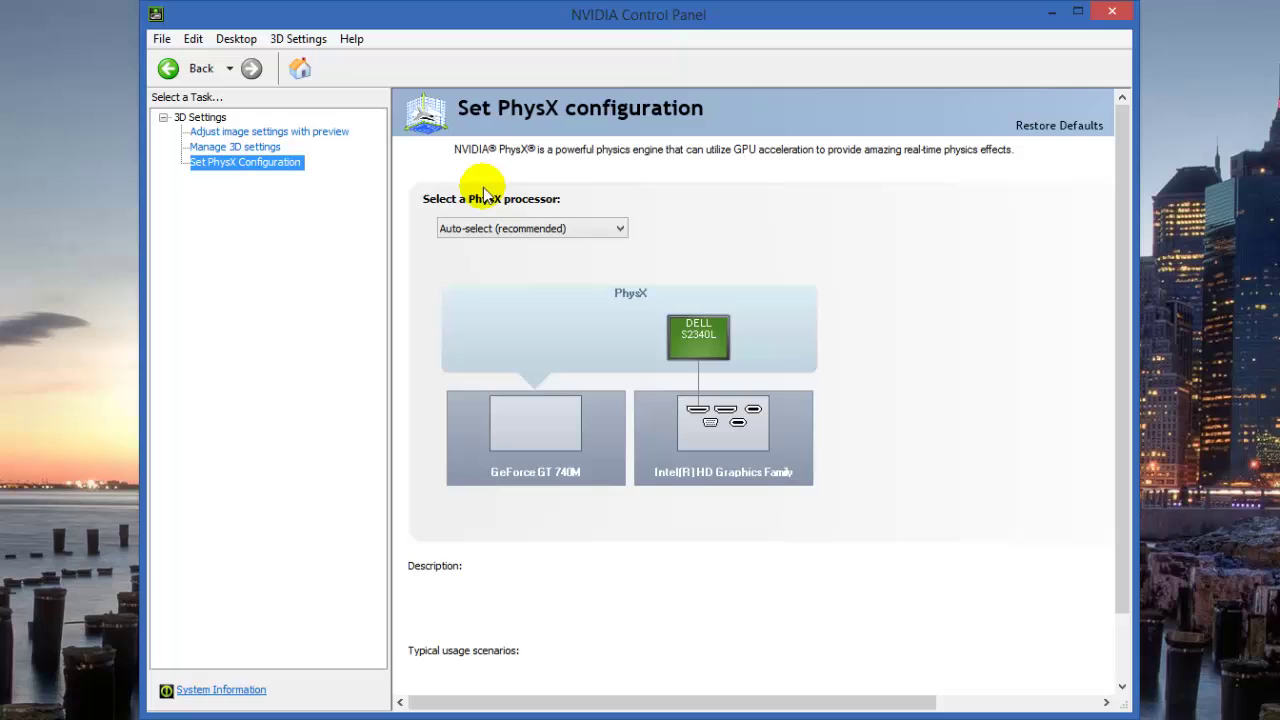
mouse_move(514, 229)
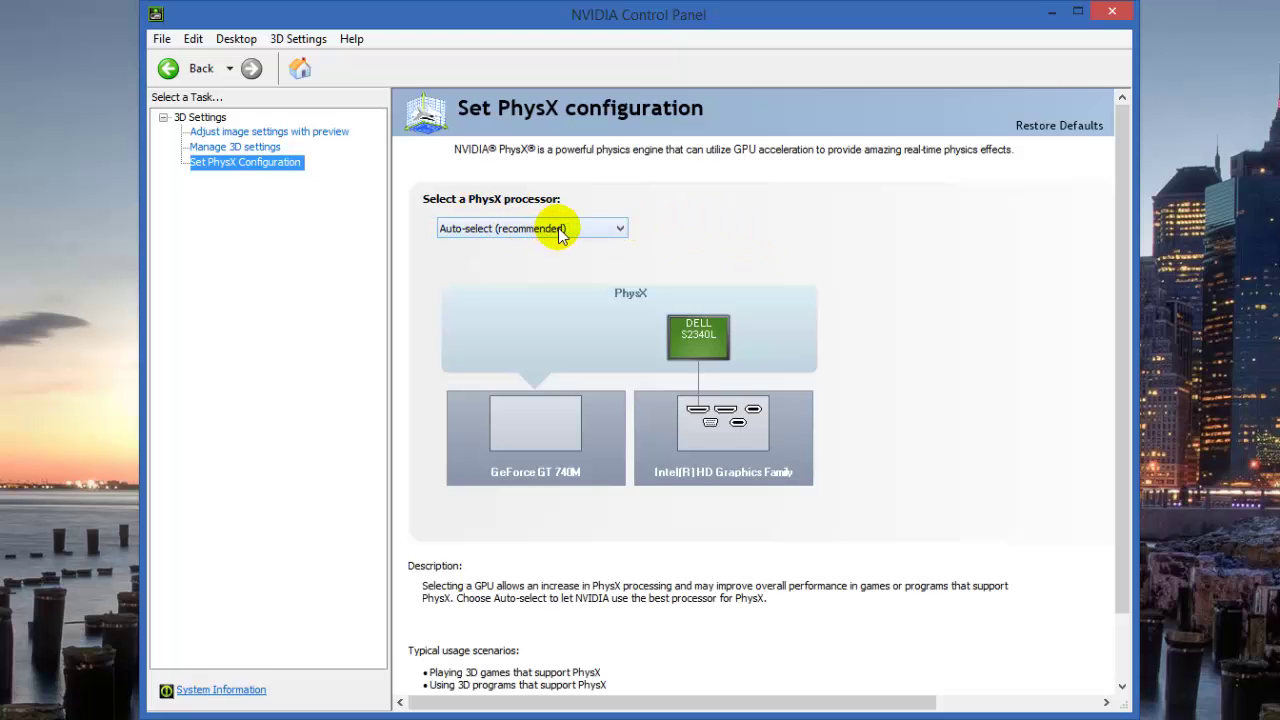
click(595, 230)
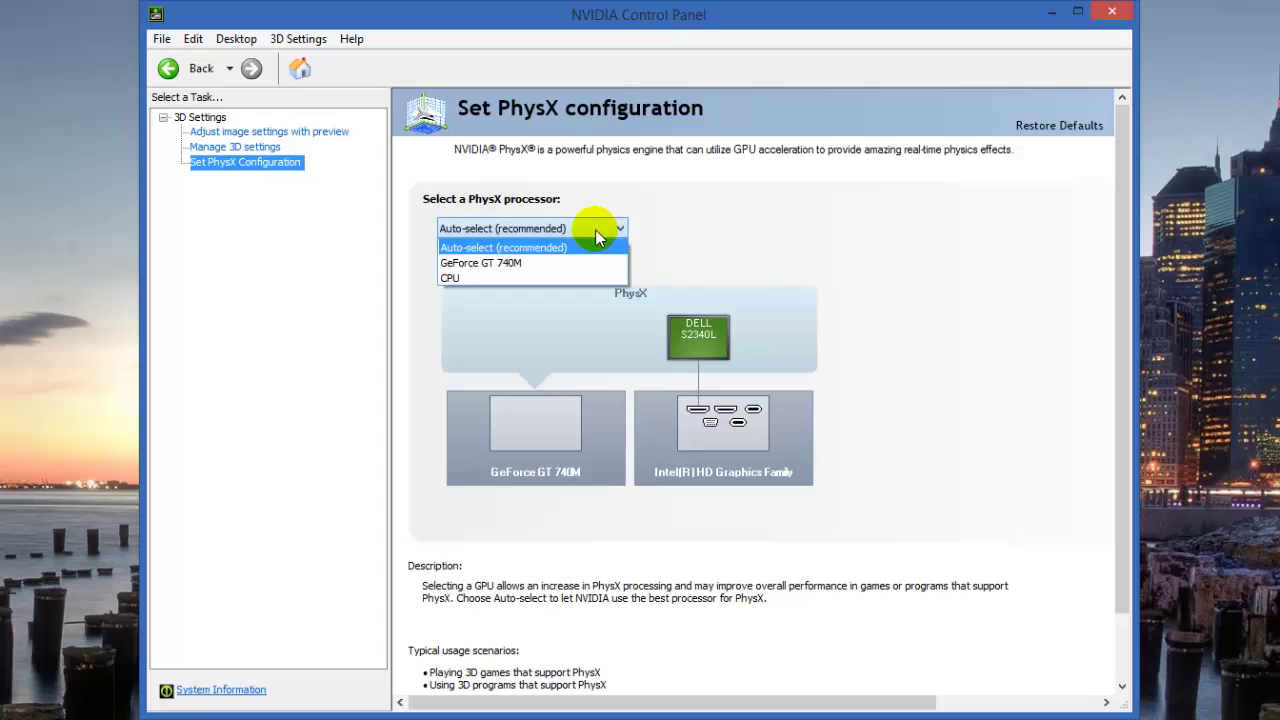
click(595, 229)
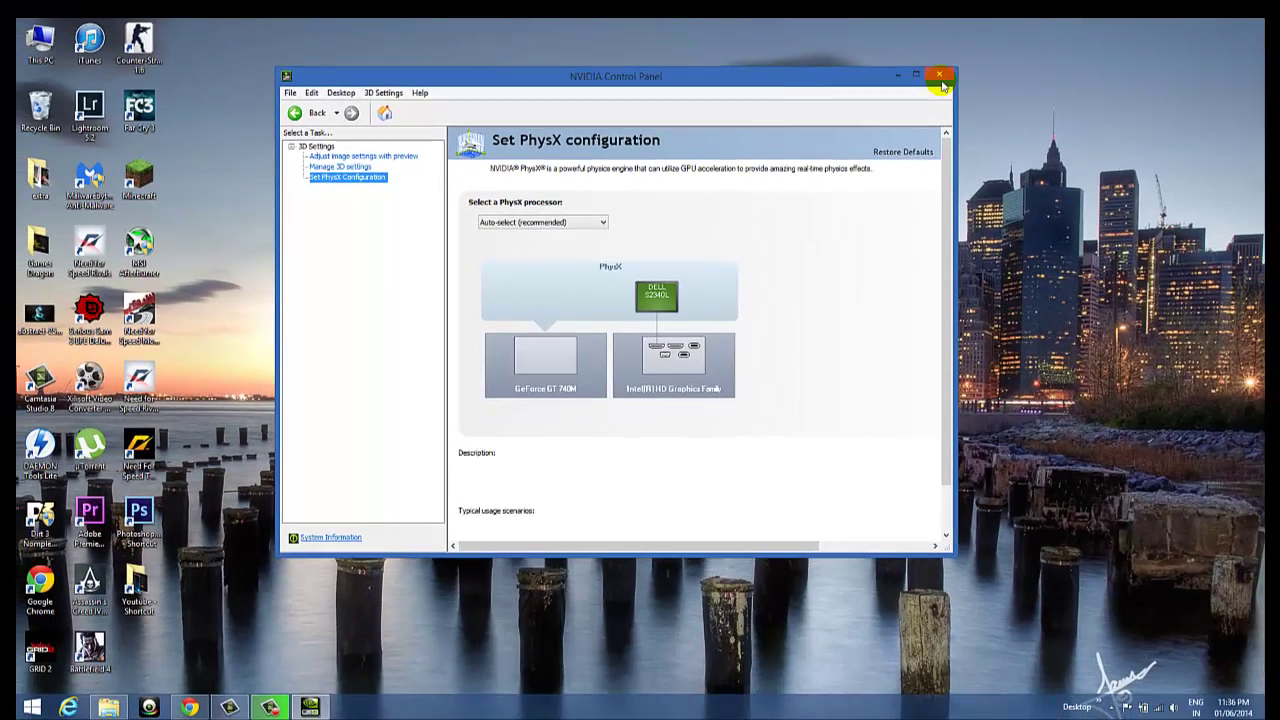
Close the NVIDIA Control Panel and select the Need for Speed Most Wanted and Far Cry 3 shortcuts.
click(940, 78)
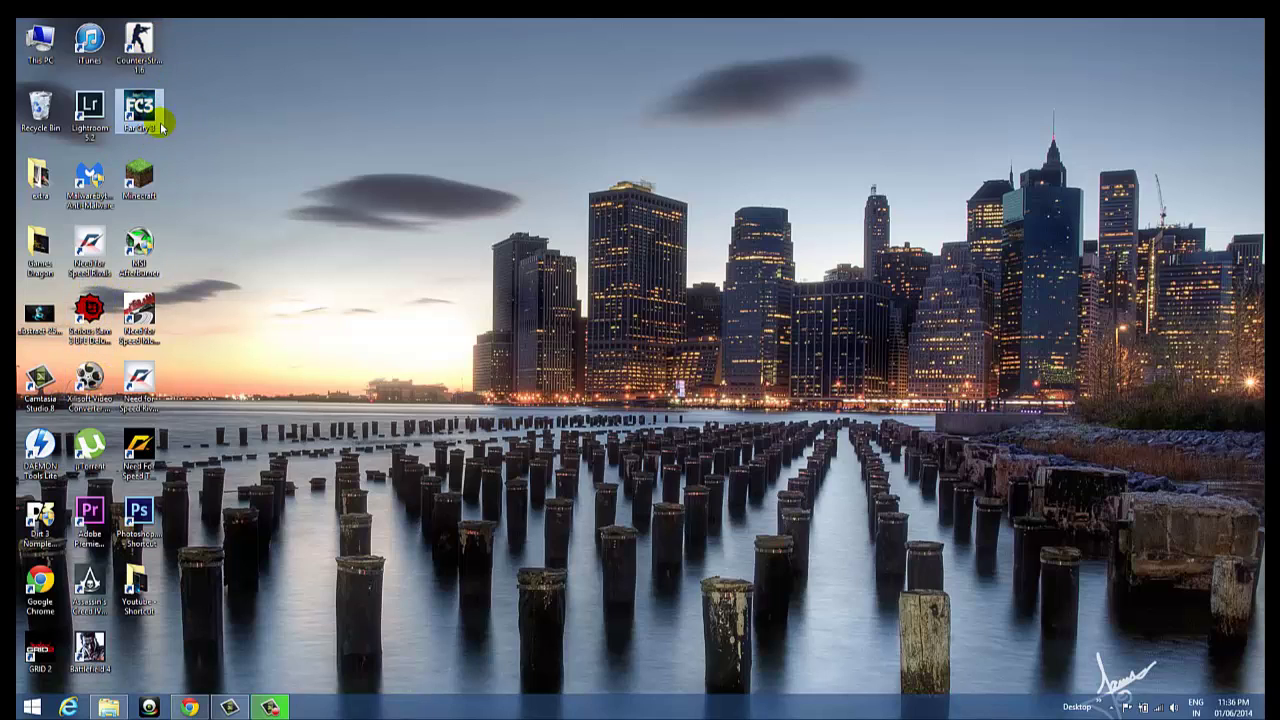
click(152, 314)
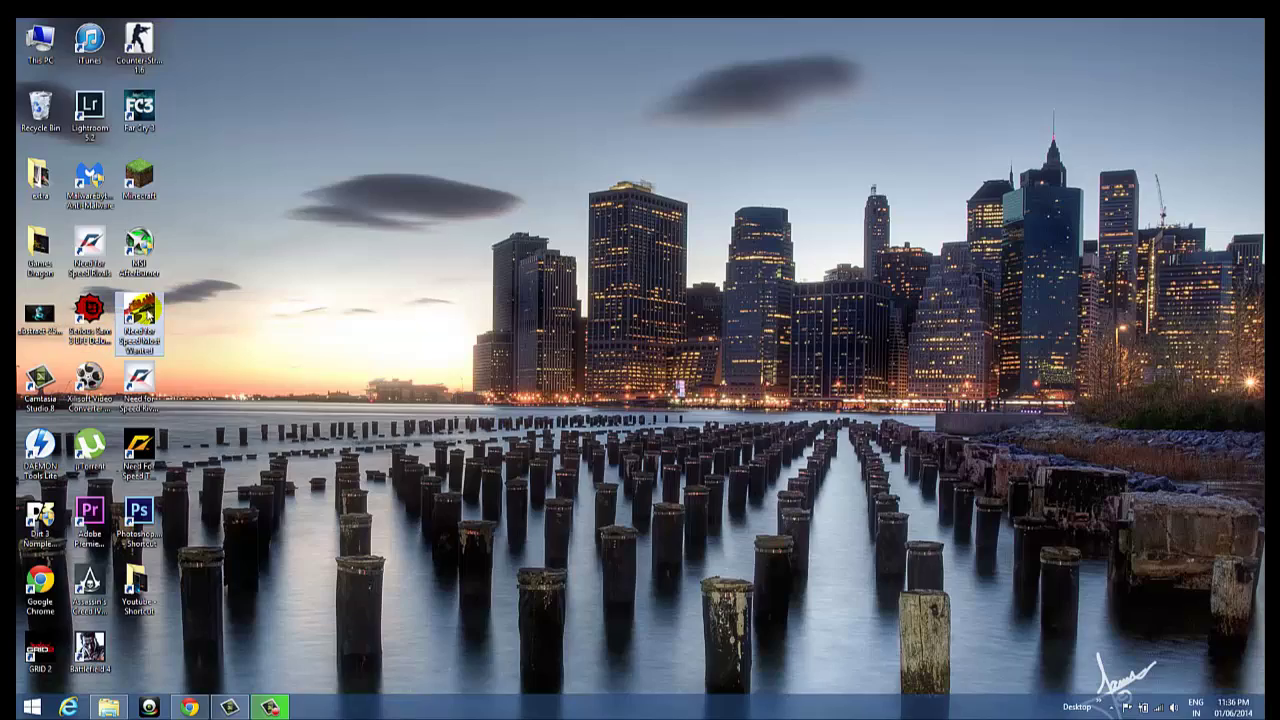
double_click(145, 110)
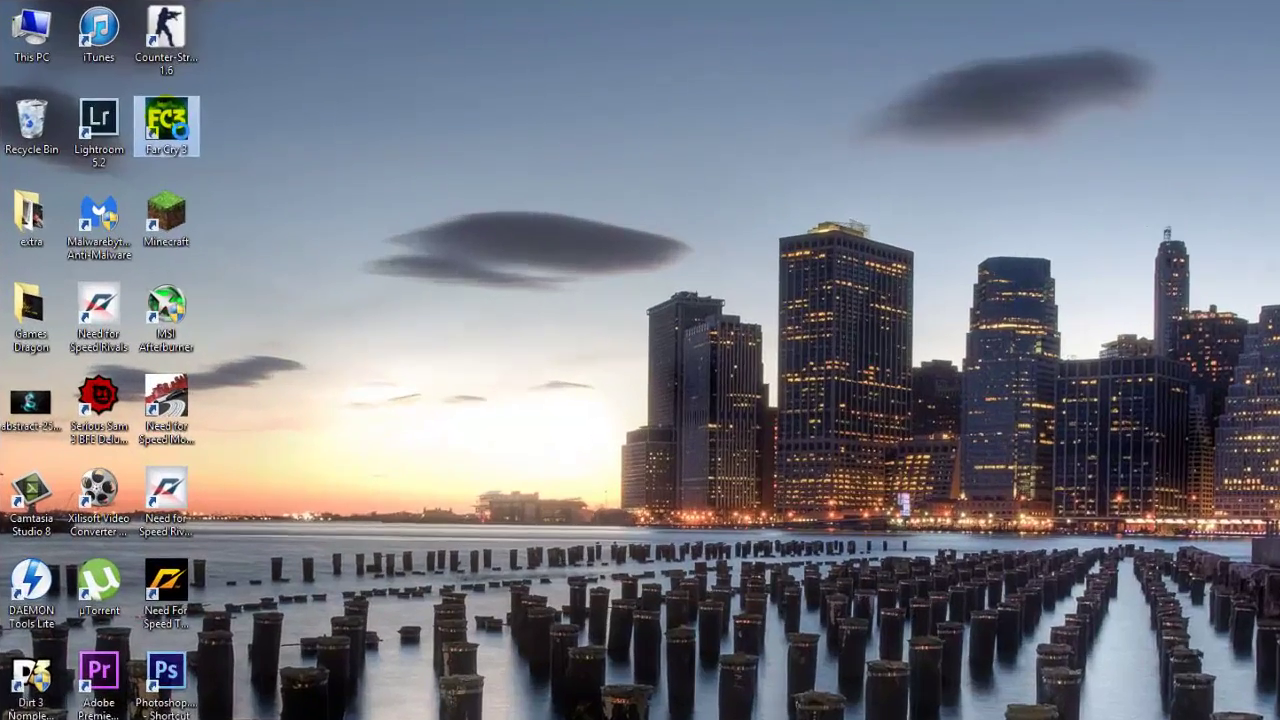
Inspect Far Cry 3's Run with graphics processor options, then bring up Need for Speed's.
right_click(168, 115)
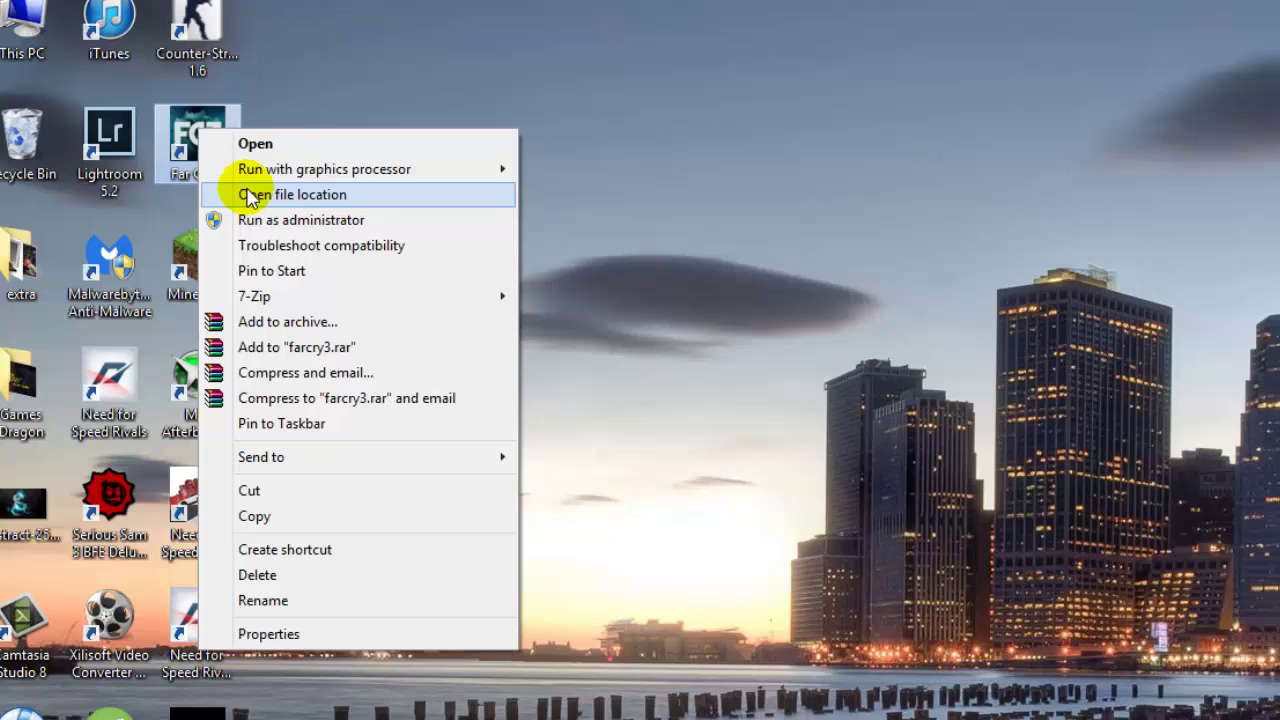
mouse_move(309, 171)
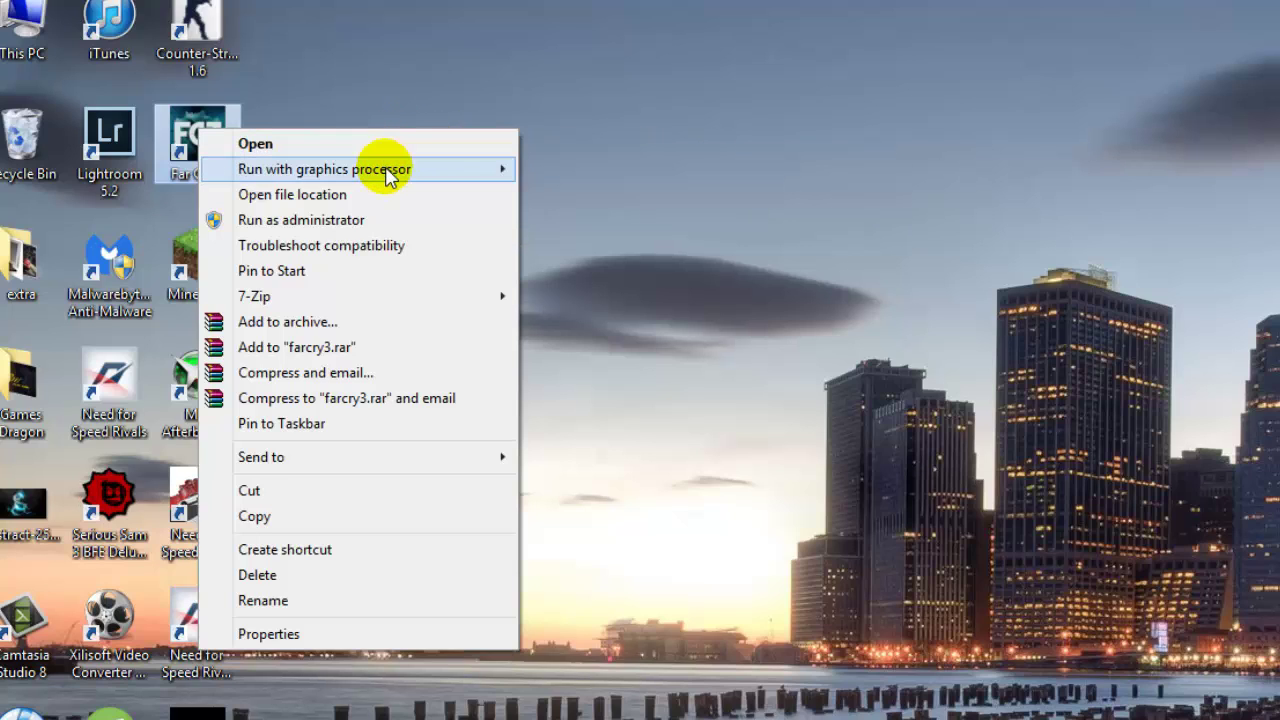
mouse_move(386, 171)
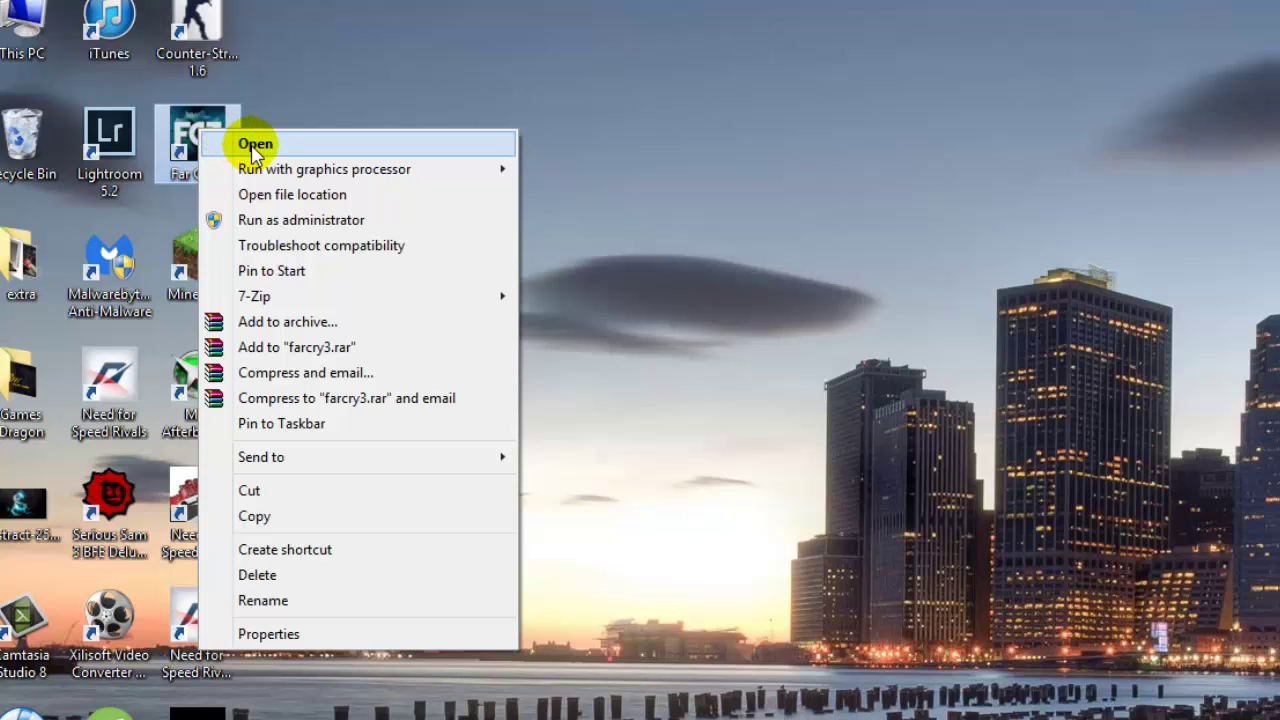
mouse_move(255, 172)
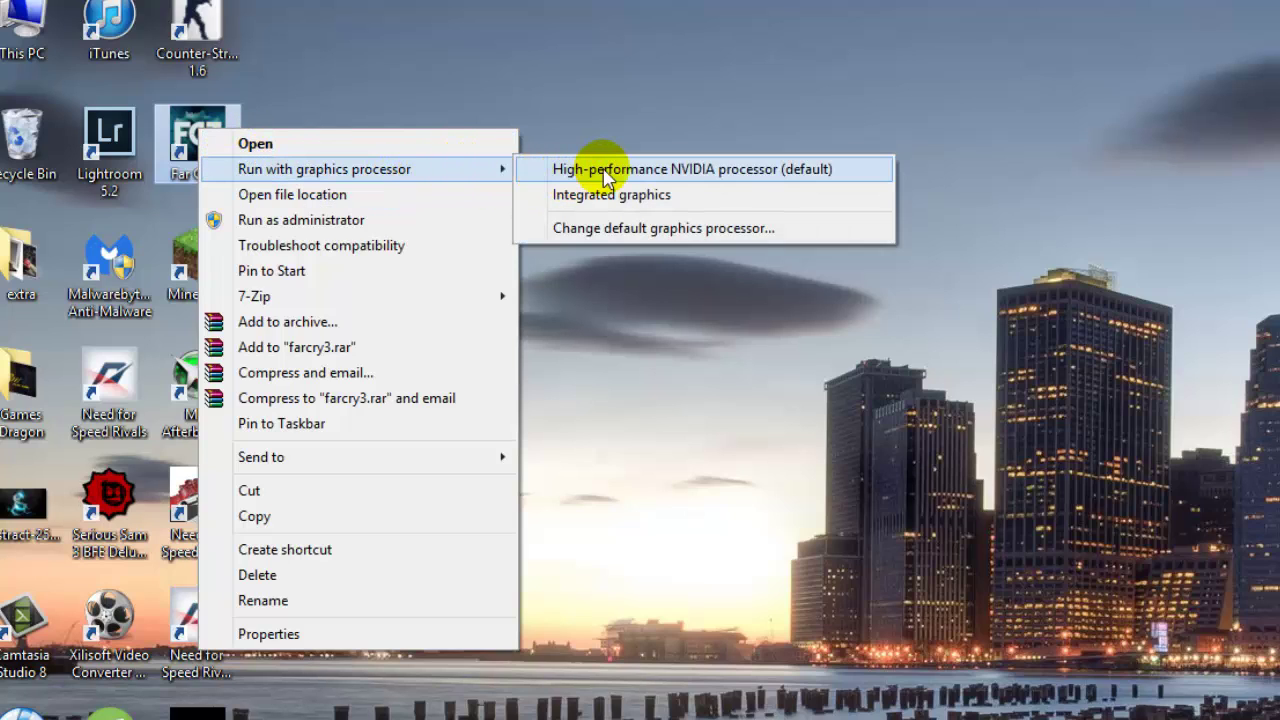
click(605, 170)
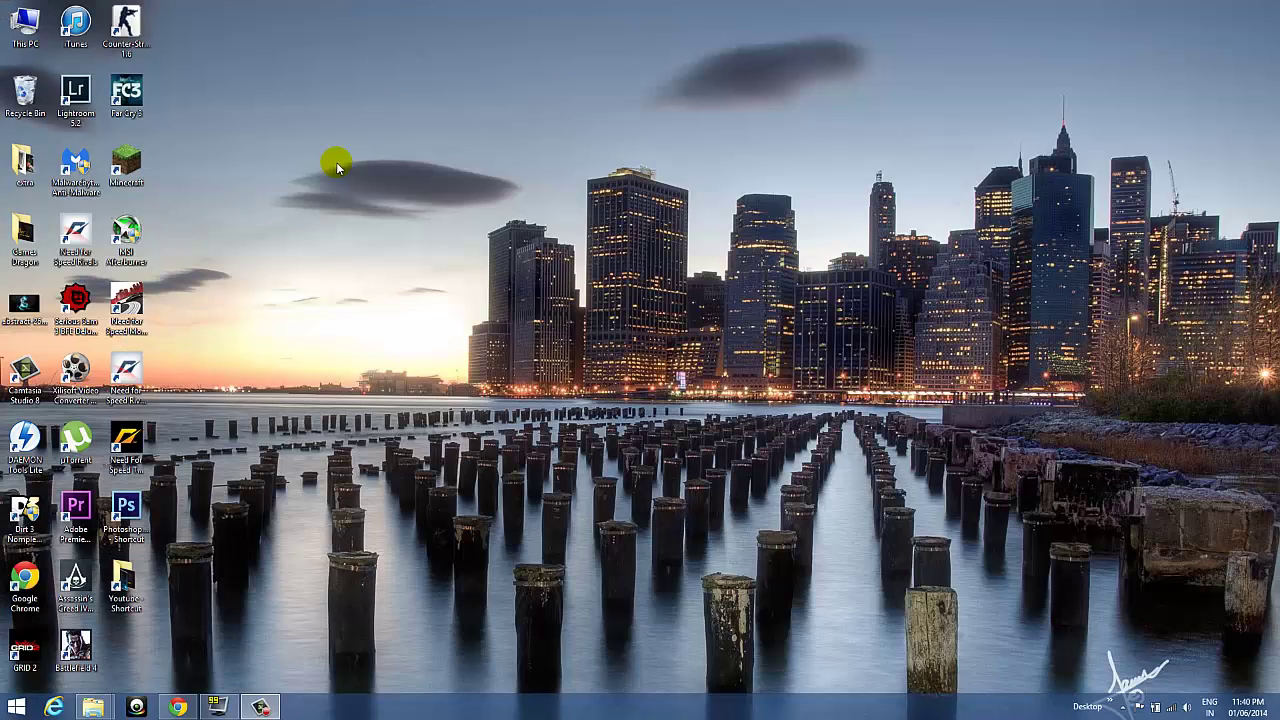
right_click(133, 309)
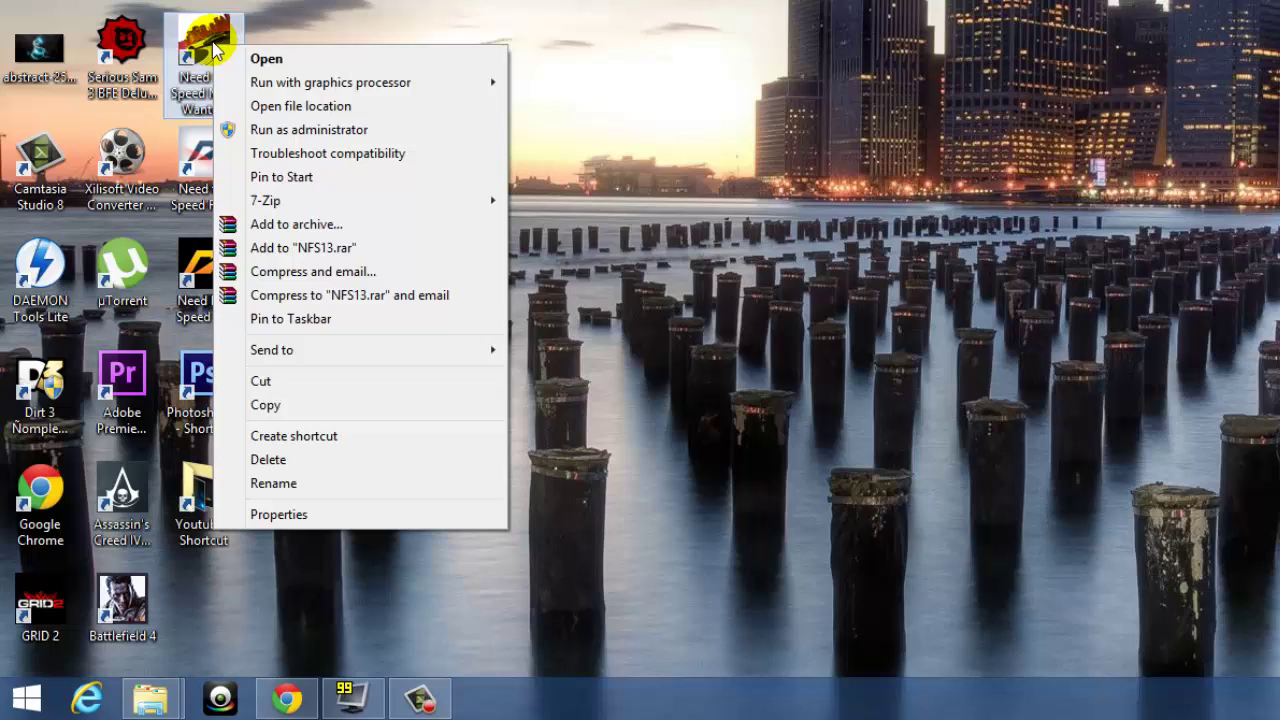
mouse_move(325, 90)
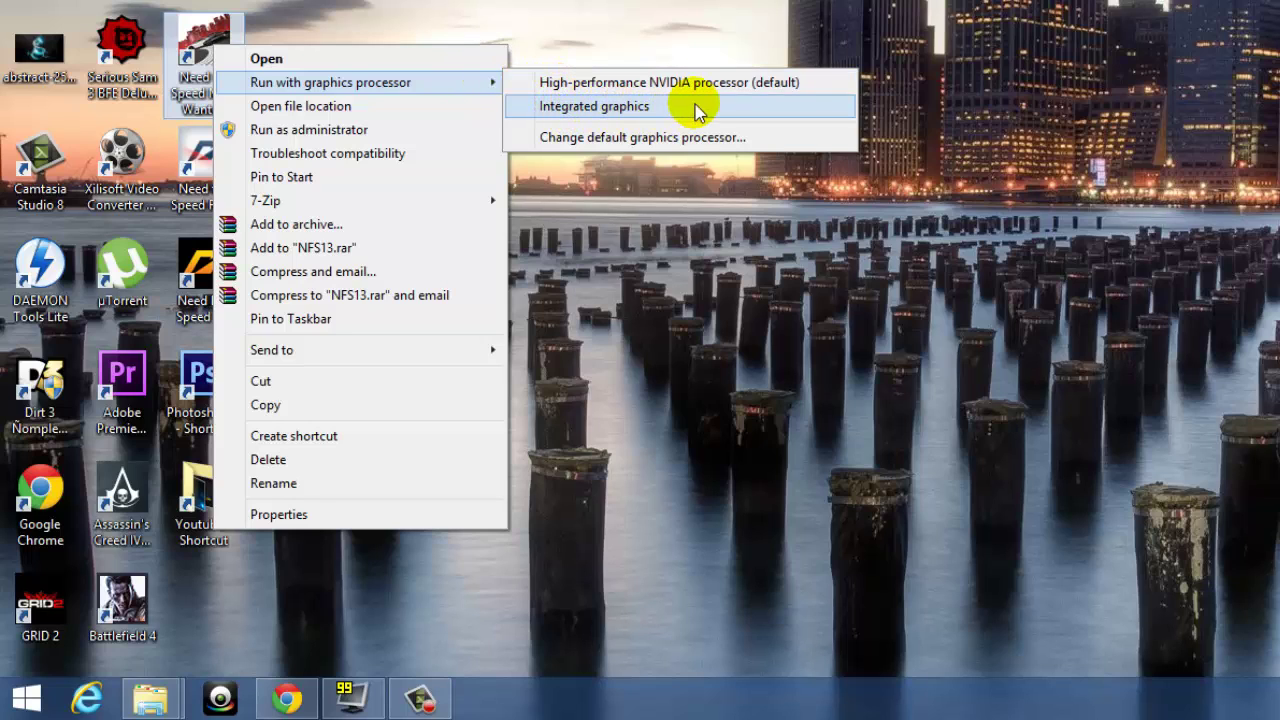
Launch the game on integrated graphics, review Fraps' FPS settings, and minimize Fraps.
click(762, 110)
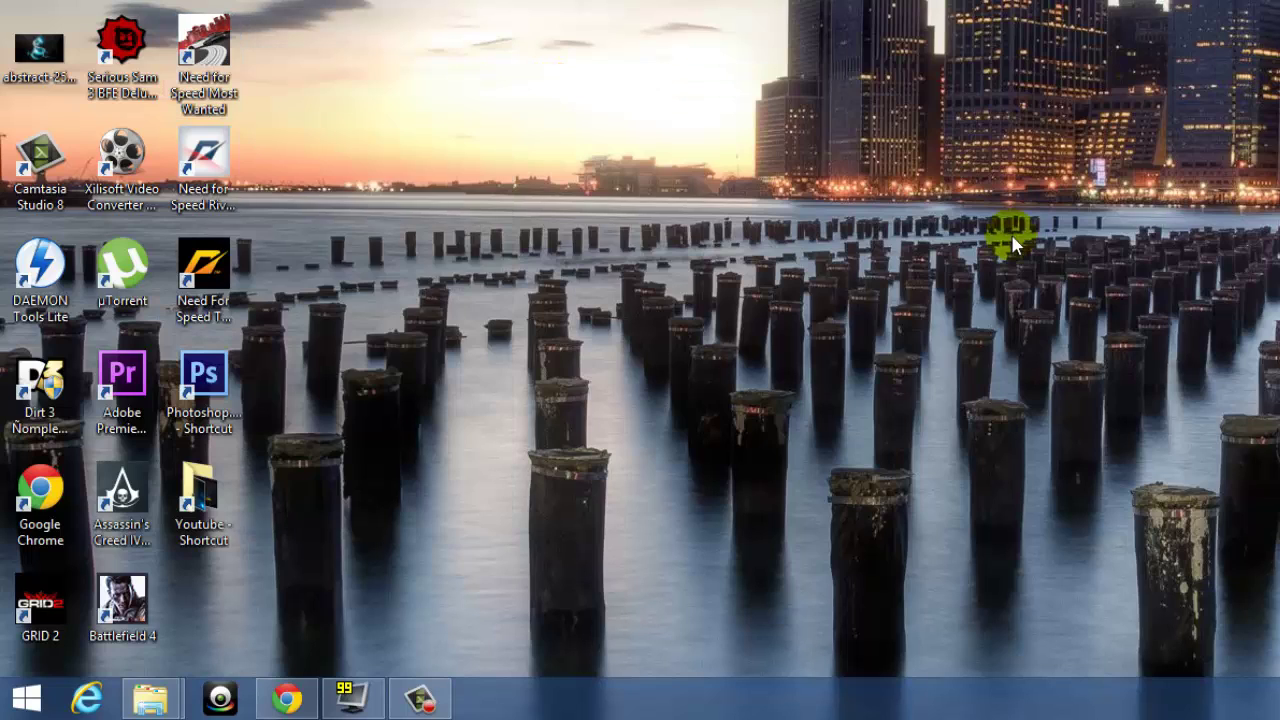
click(352, 697)
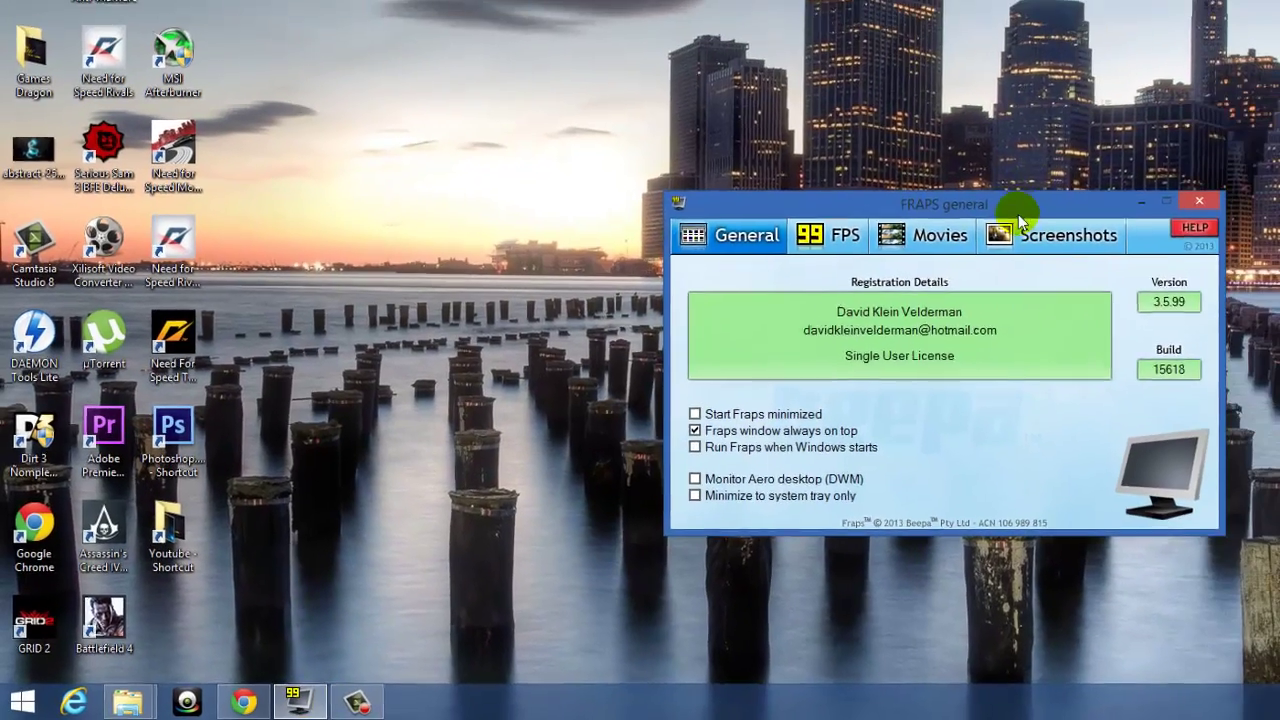
drag(1020, 212, 850, 90)
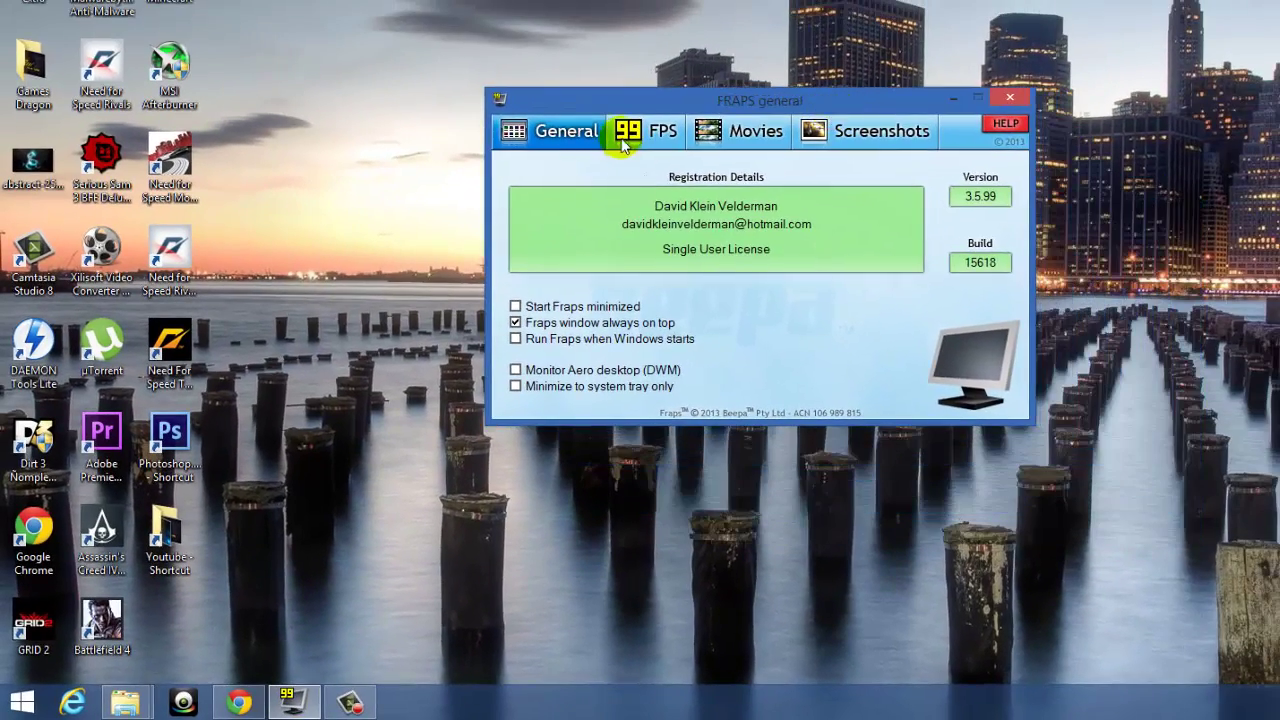
click(623, 145)
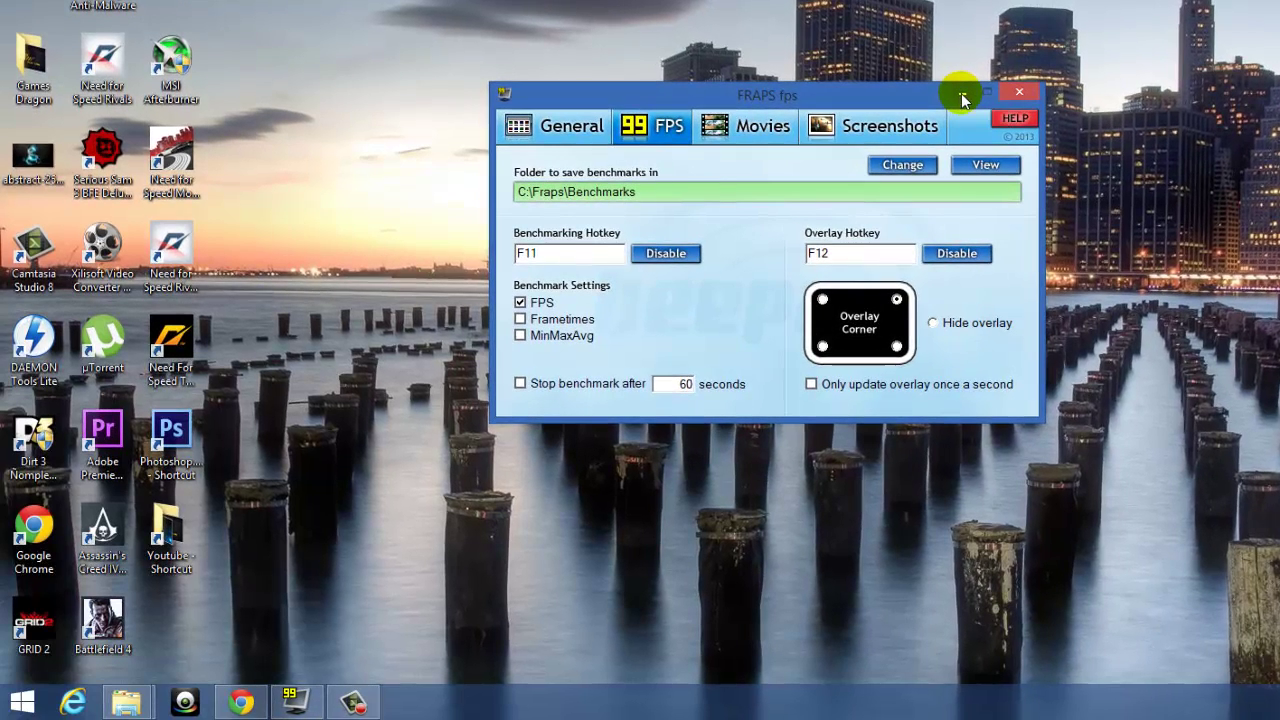
click(962, 97)
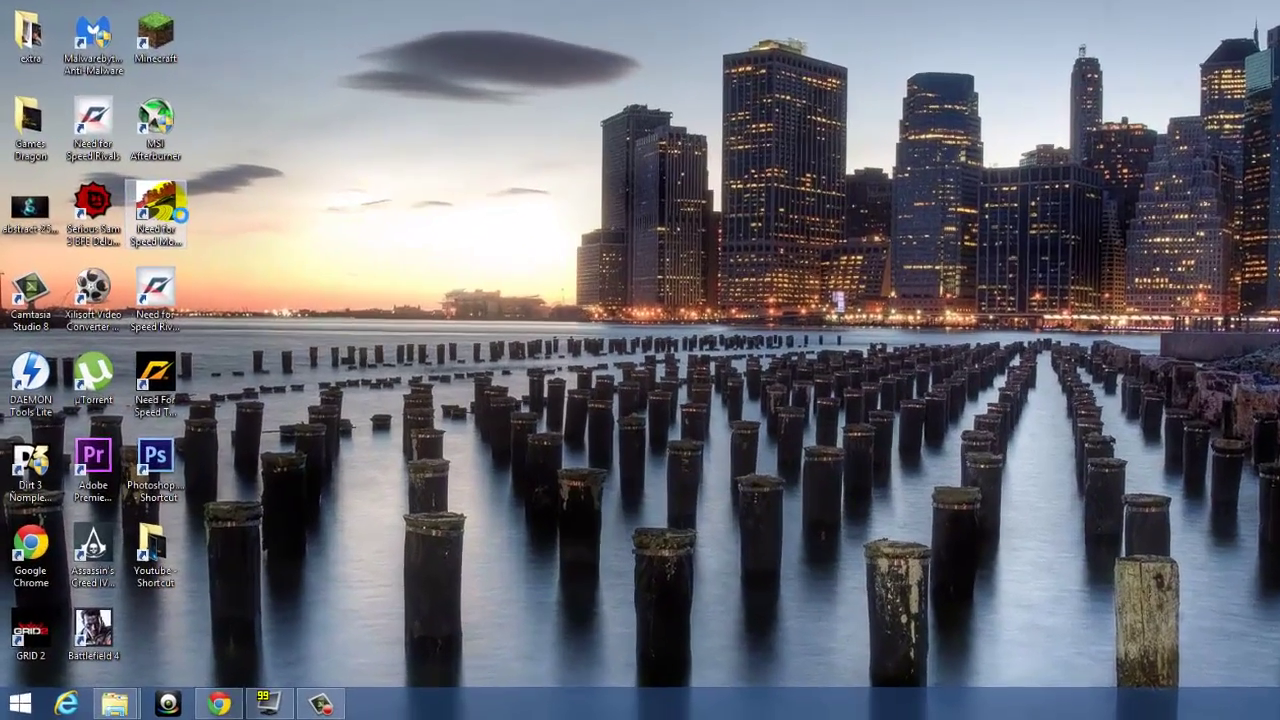
Start Need for Speed Most Wanted via Run with graphics processor > Integrated graphics.
right_click(166, 214)
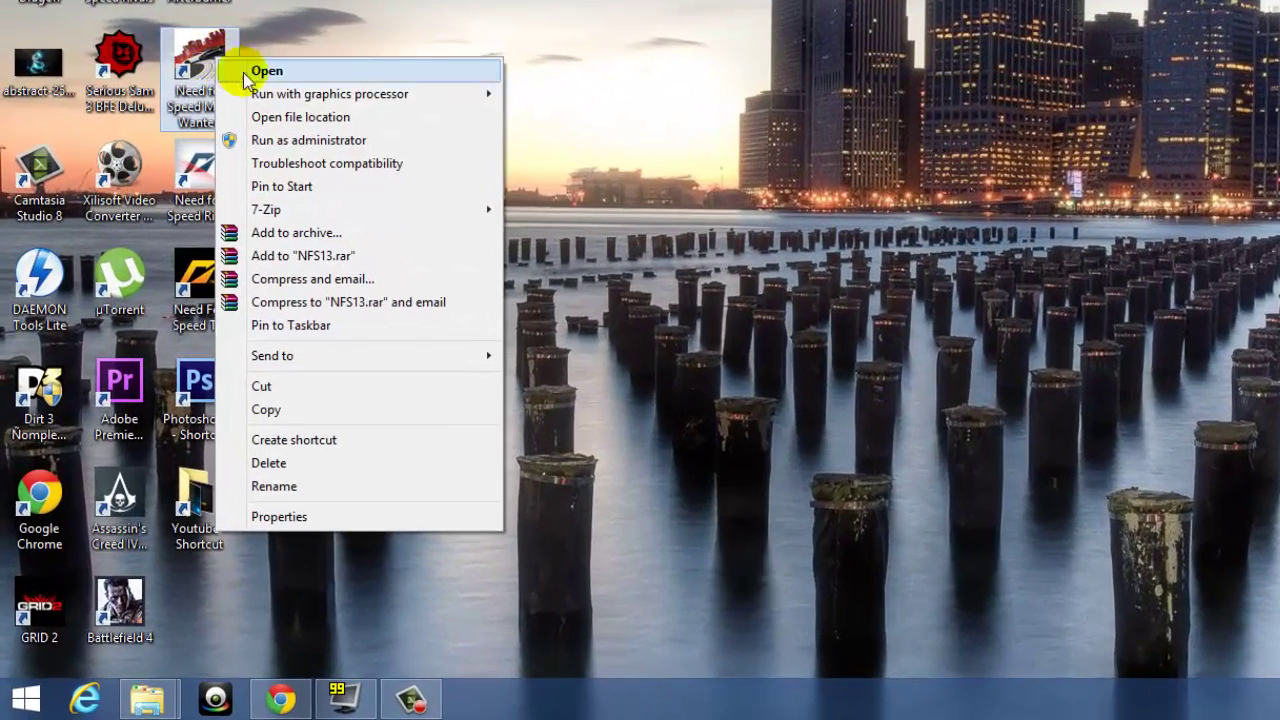
mouse_move(353, 114)
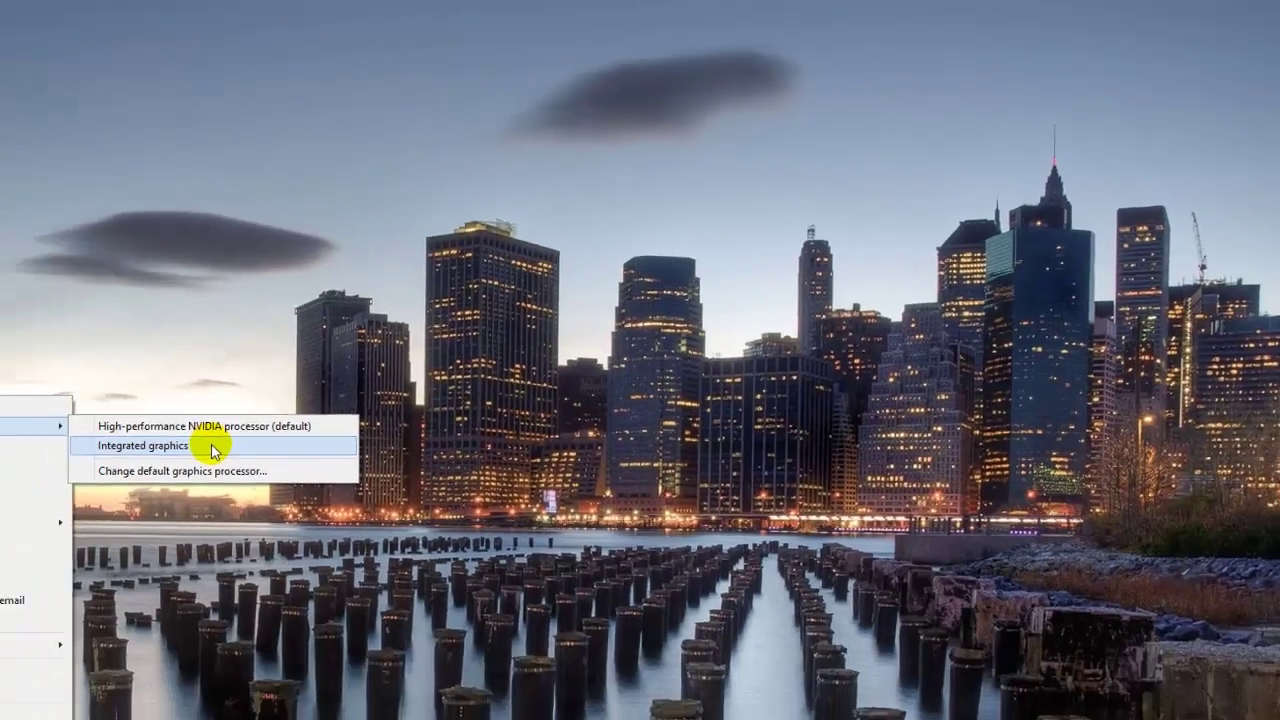
click(670, 120)
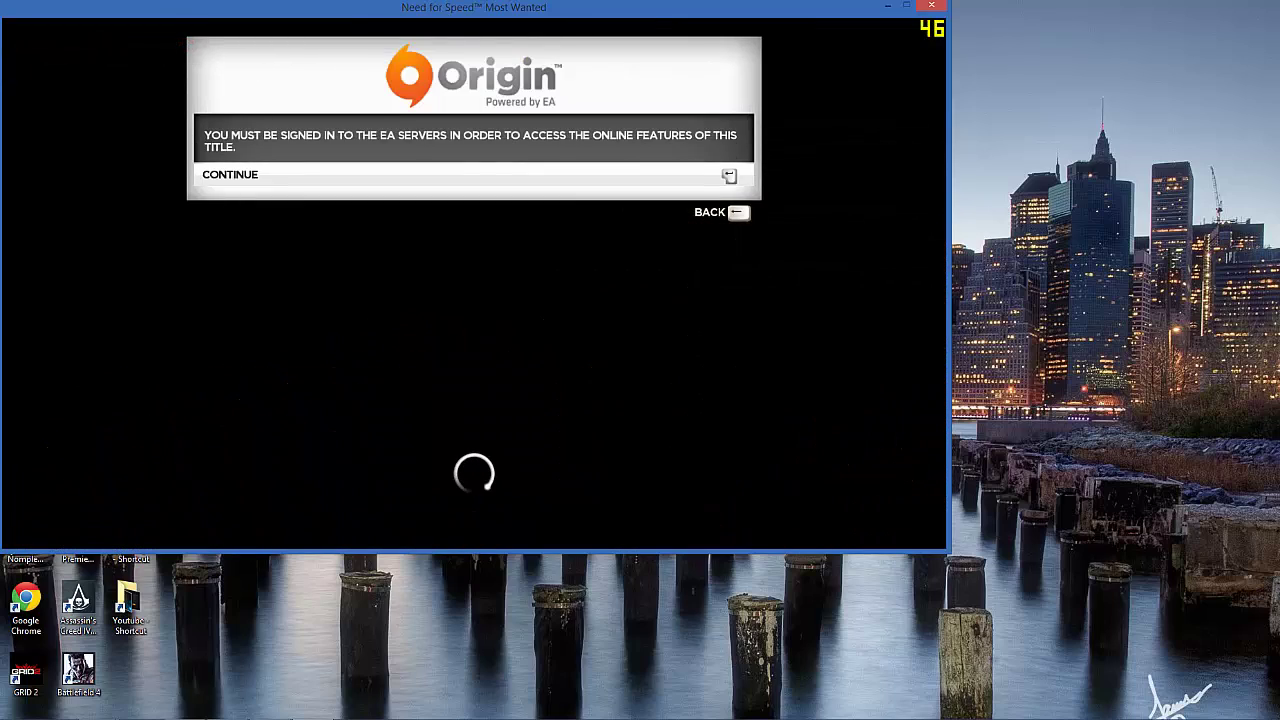
Dismiss the Origin sign-in notice with Enter and load into free roam in the Porsche 911 Carrera S.
key(Return)
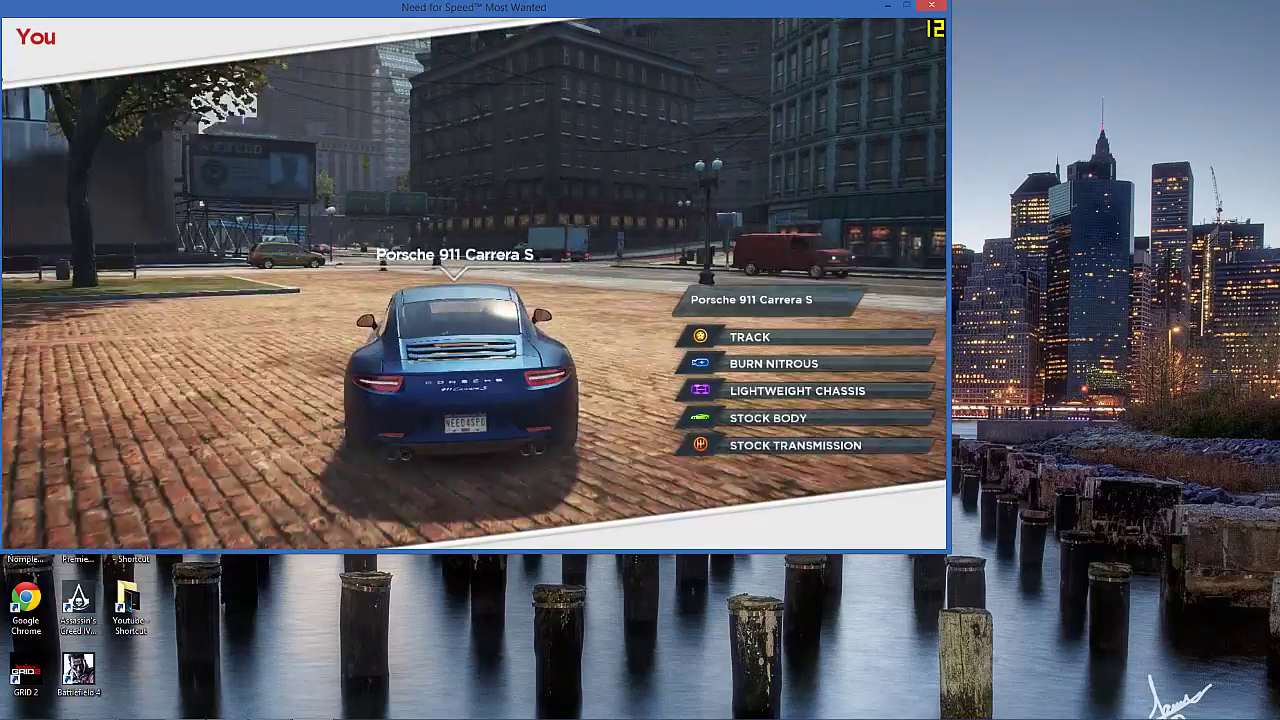
Drive the Porsche off the plaza and into the intersection on Connors Bridge Road.
key(Up)
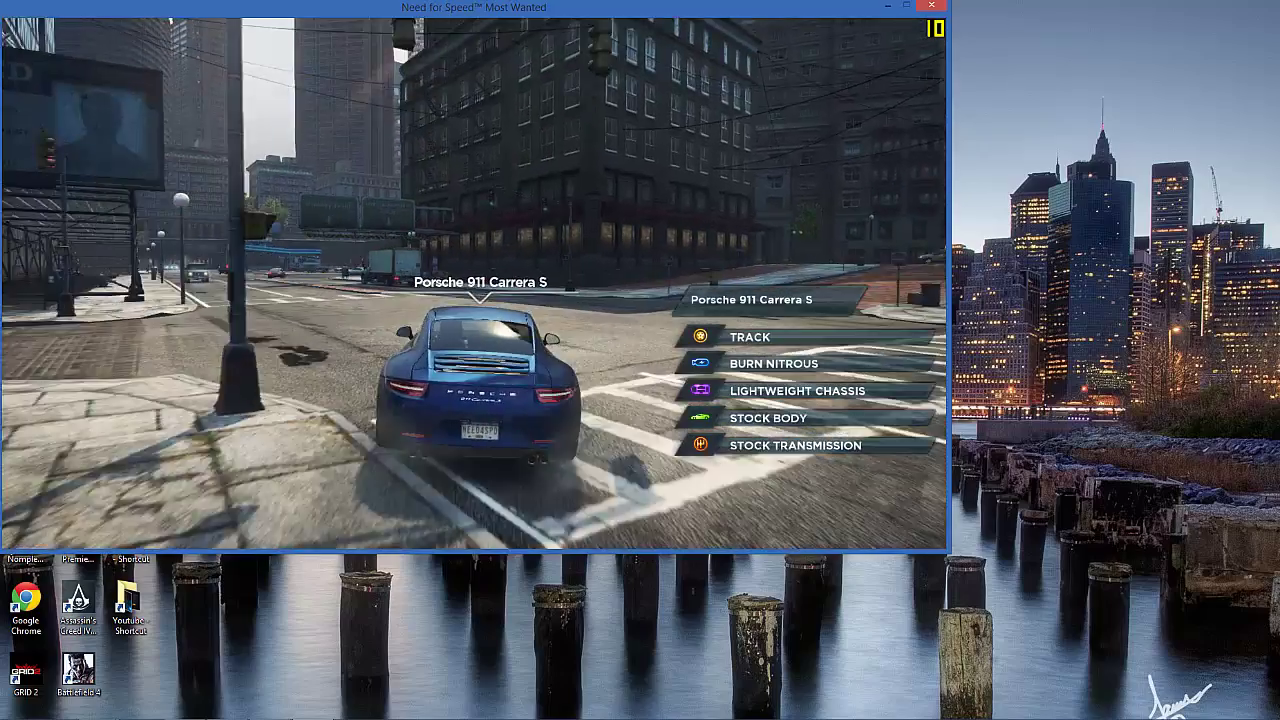
key(Up)
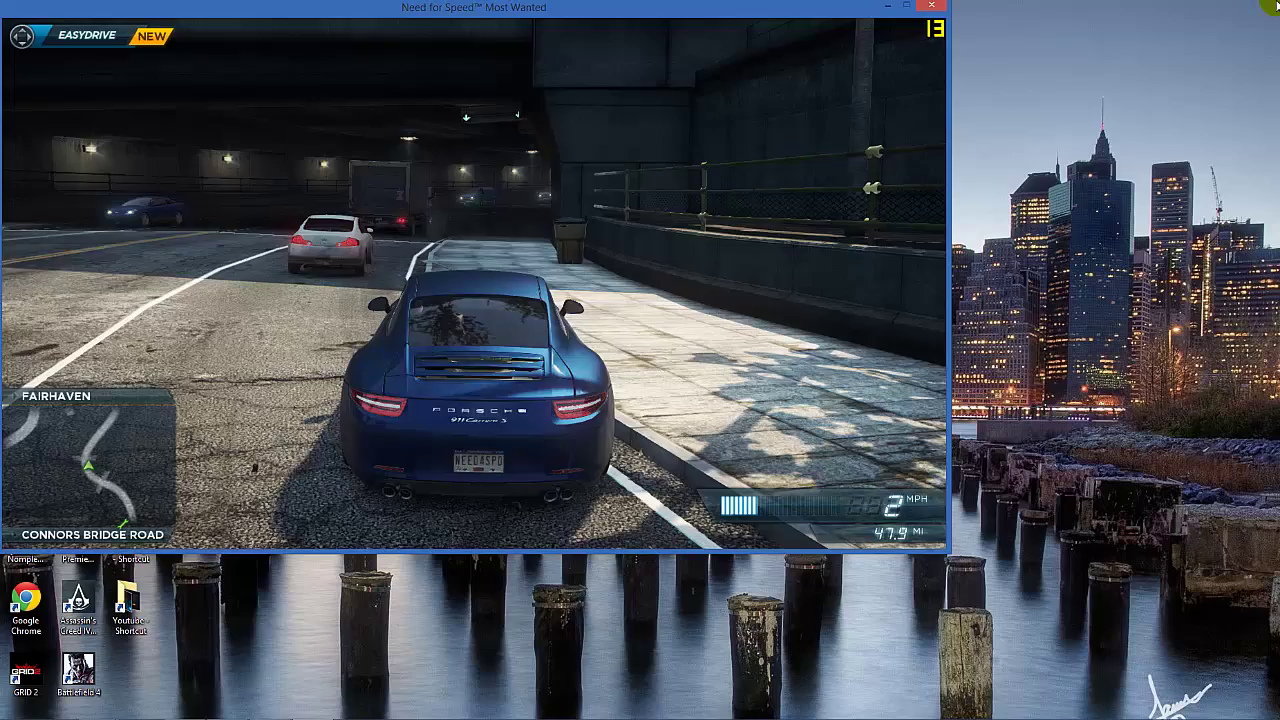
Close the game and bring up the Need for Speed shortcut's Run with graphics processor submenu for the NVIDIA processor.
click(935, 8)
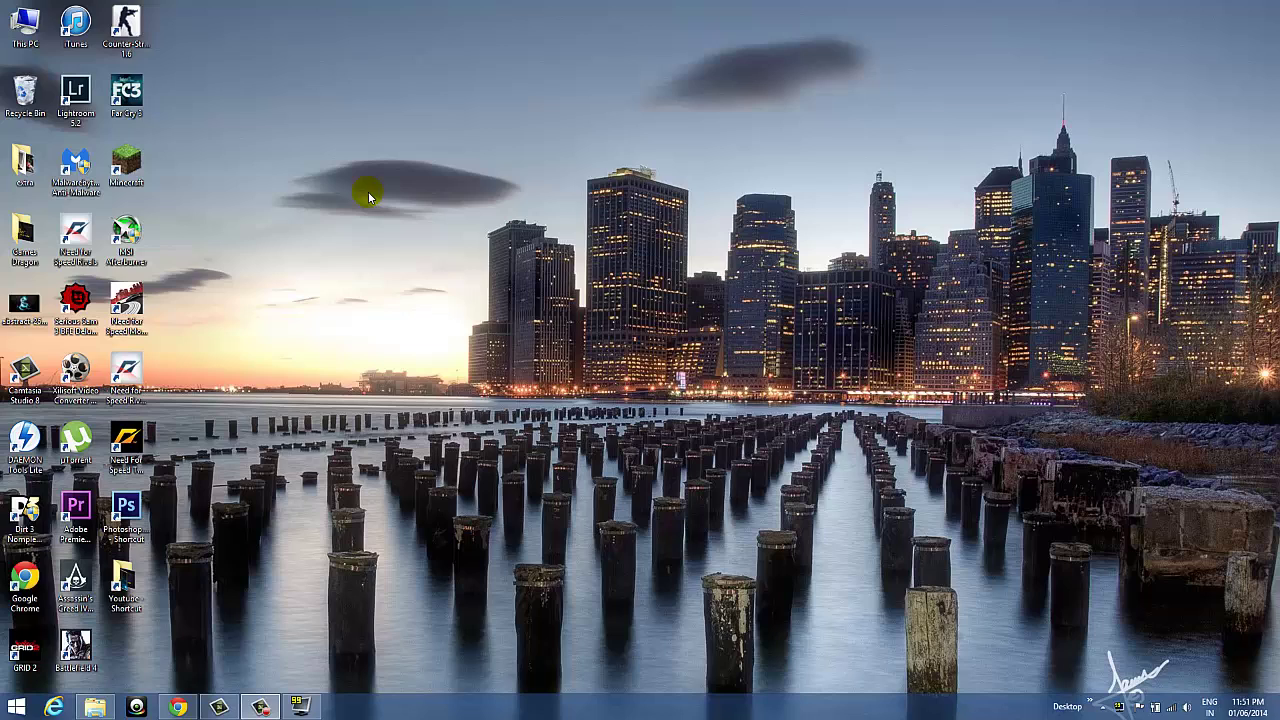
click(128, 308)
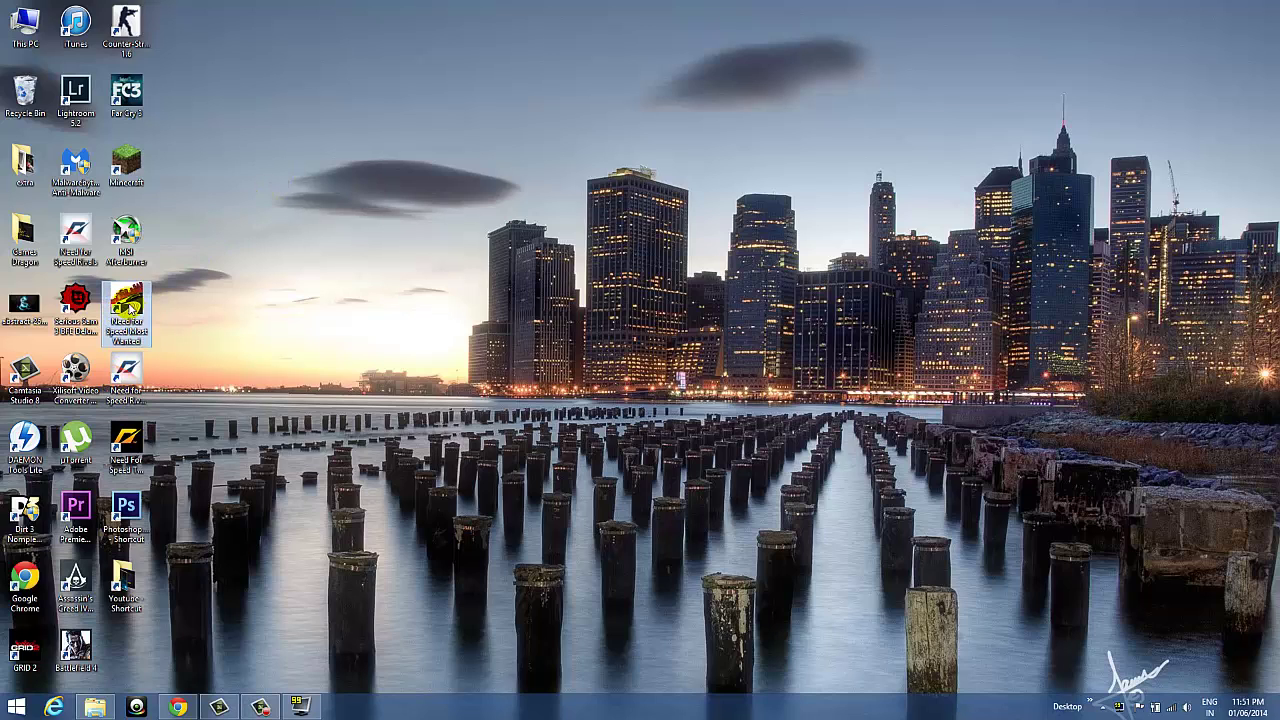
right_click(147, 302)
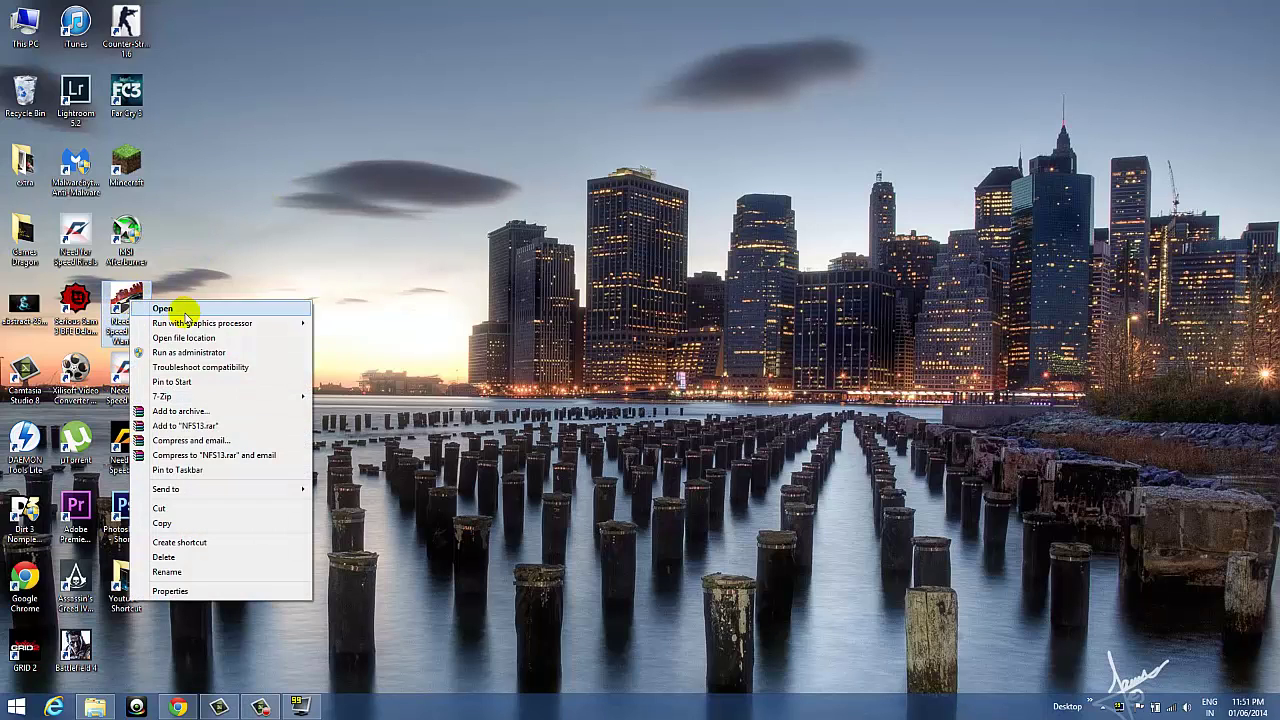
mouse_move(274, 323)
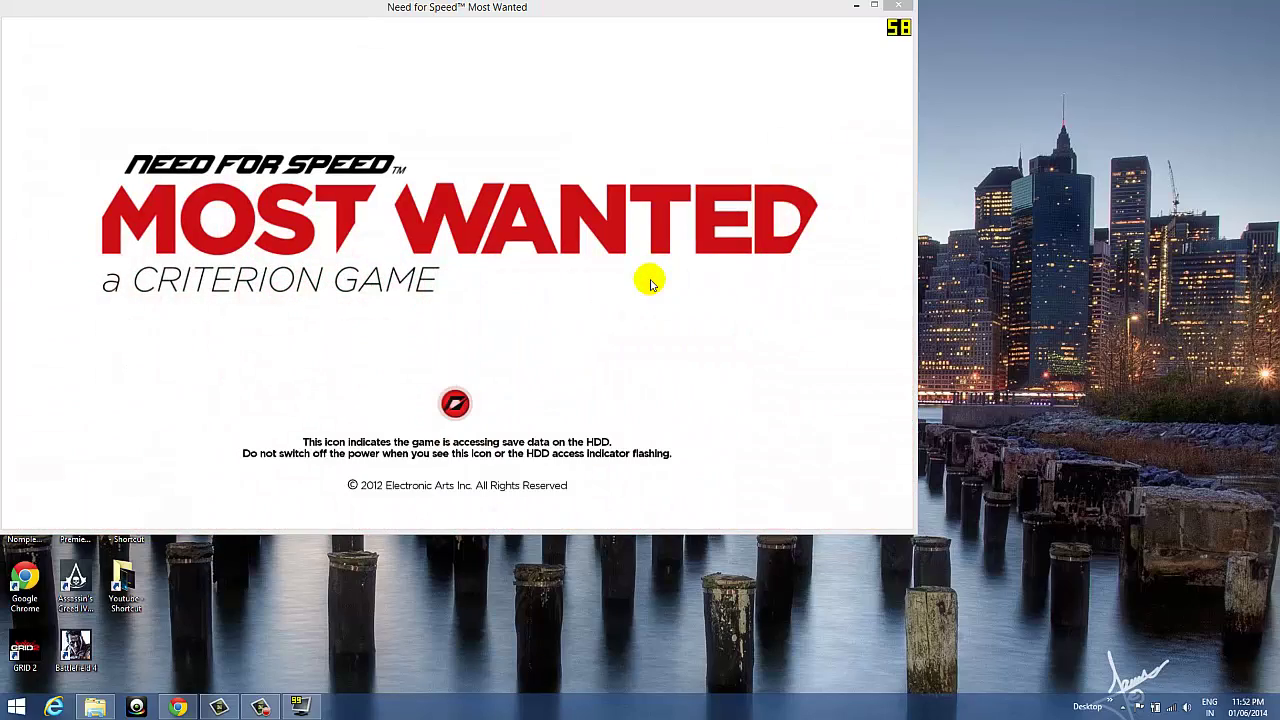
Focus the game window, then press Enter past the title screen and the Origin sign-in notice.
click(650, 284)
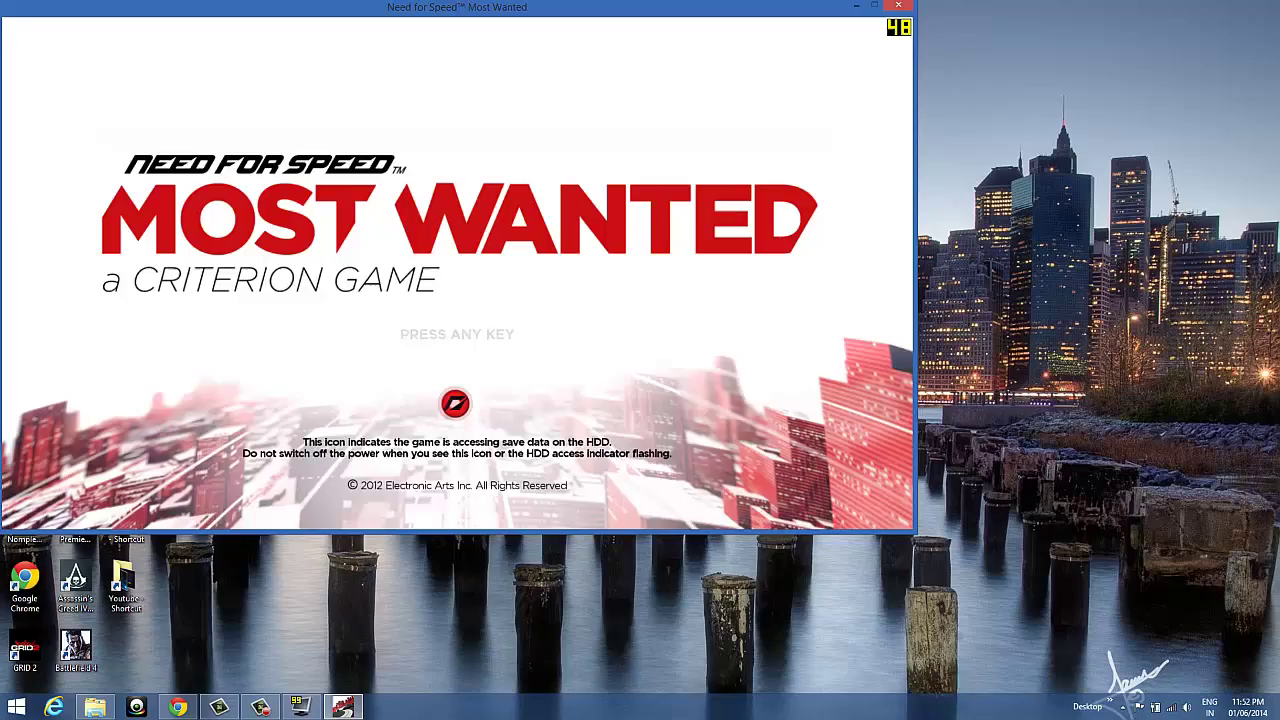
key(Return)
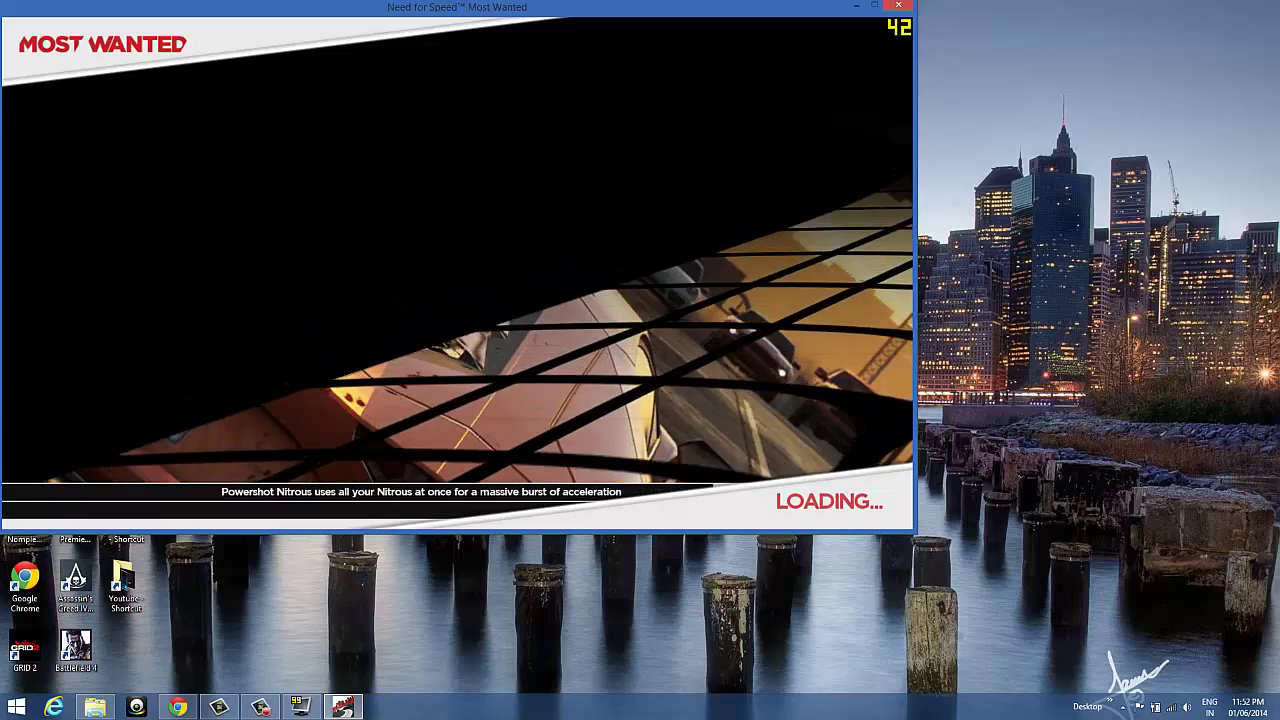
key(Return)
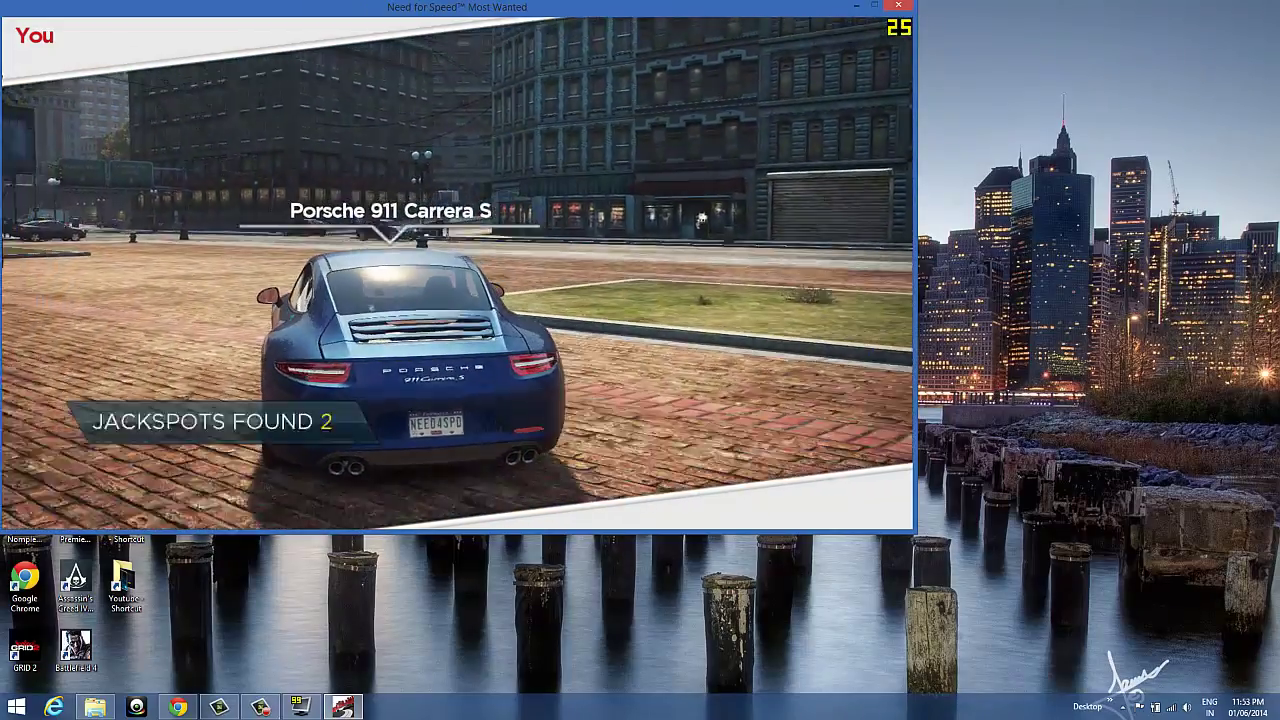
Accelerate the Porsche out of the plaza along Connors Bridge Road at about 28 FPS.
key(Up)
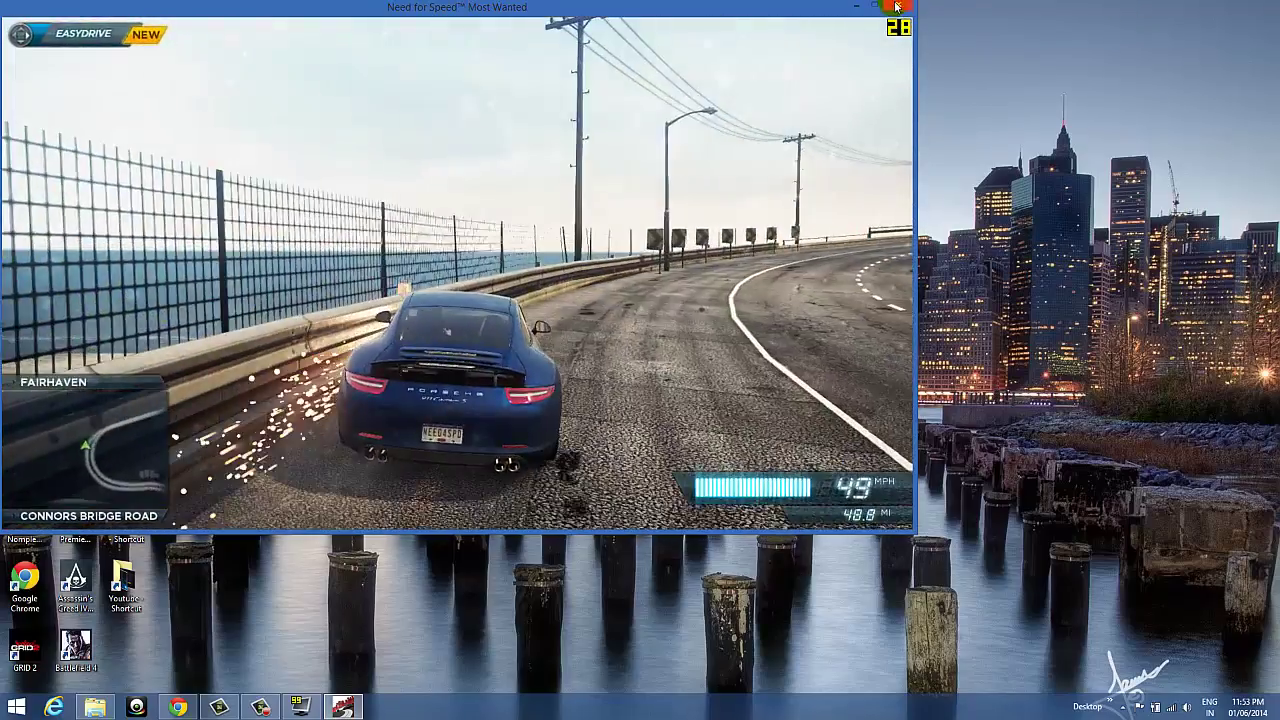
Close the game, then open the Far Cry 3 shortcut's Run with graphics processor menu and dismiss it.
click(899, 7)
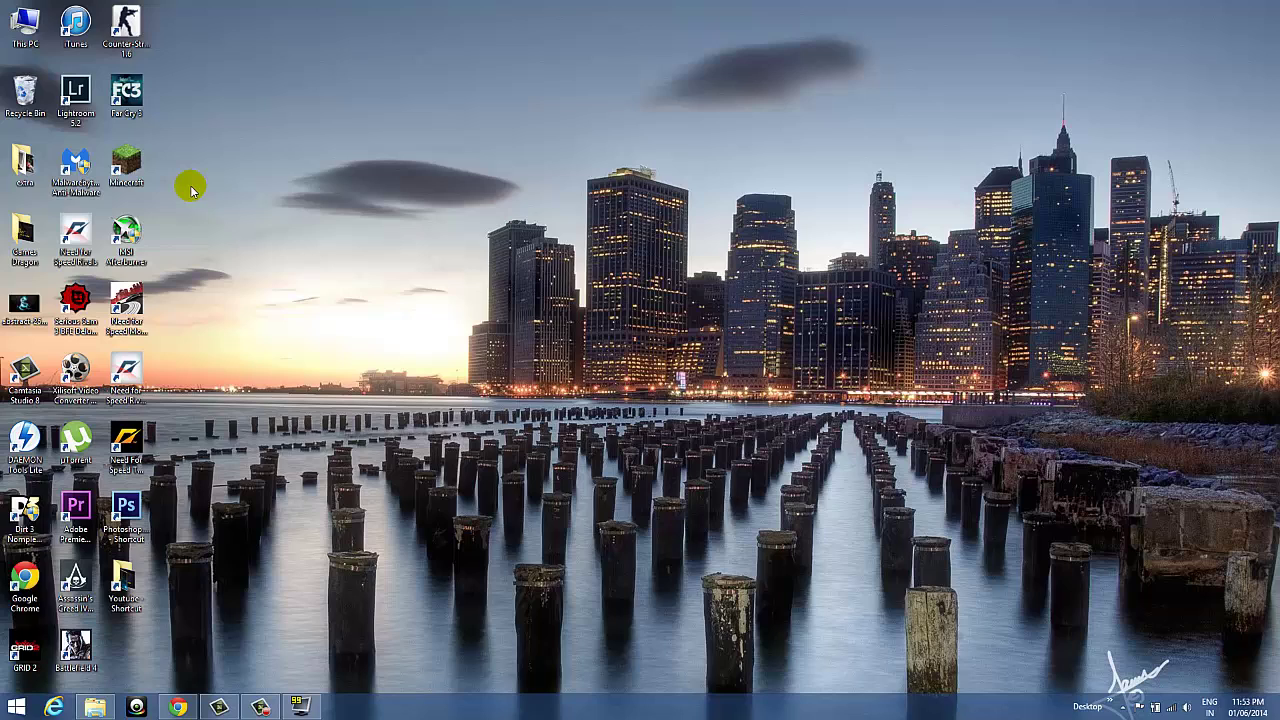
right_click(132, 94)
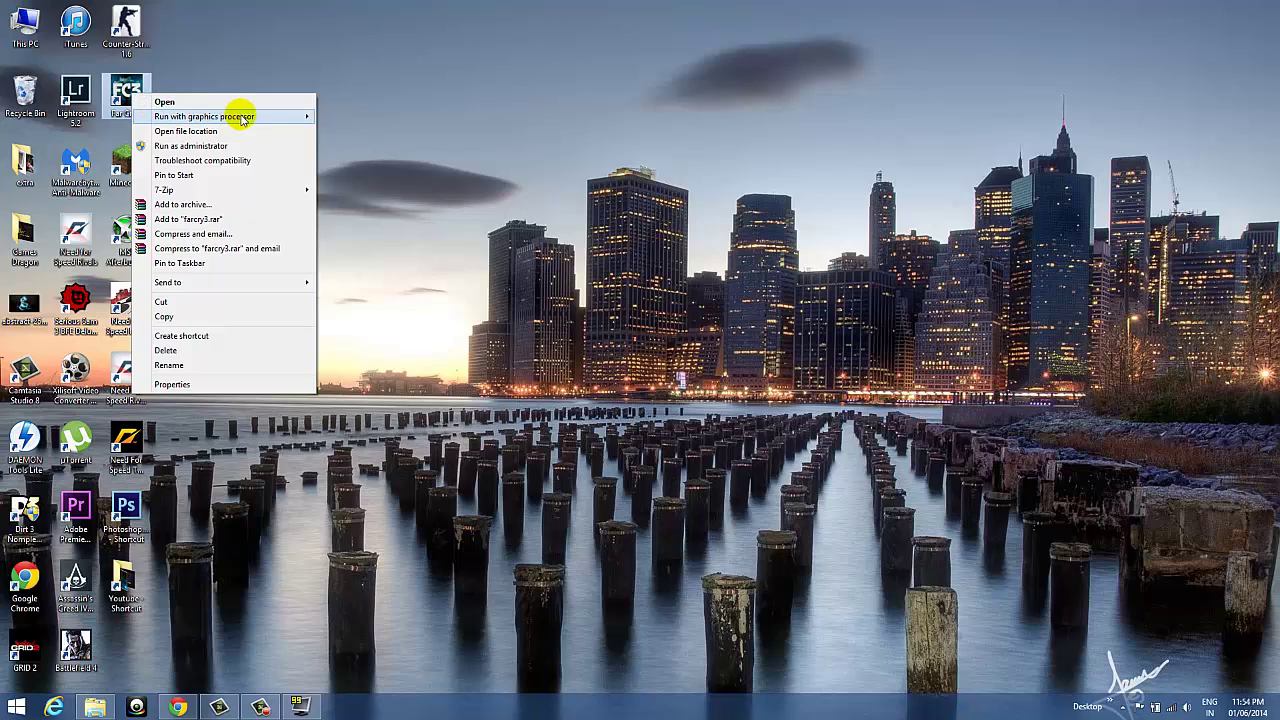
mouse_move(277, 116)
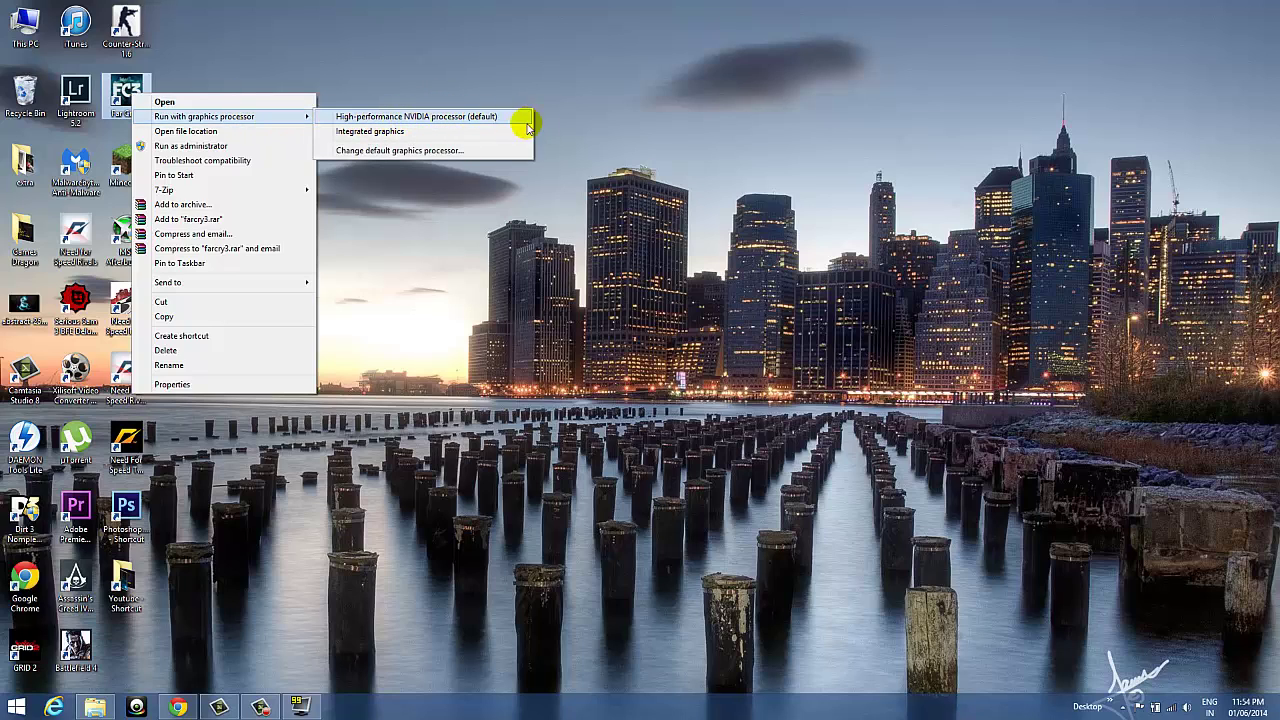
click(655, 116)
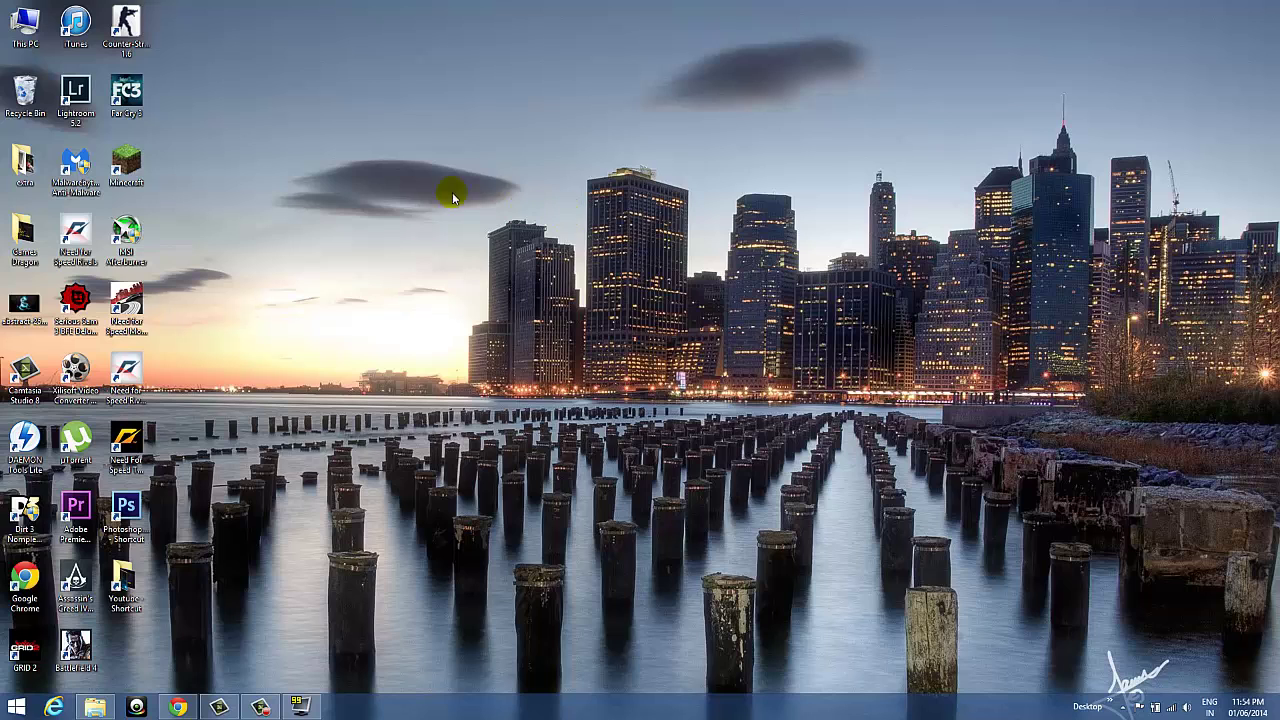